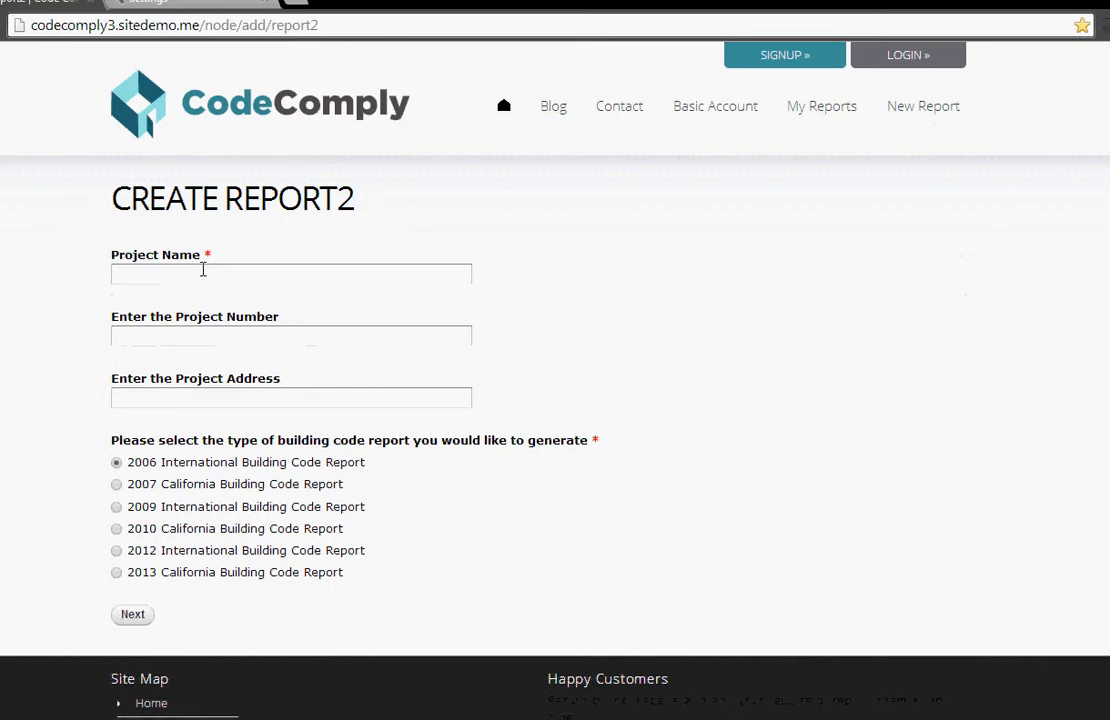
# Step: Name the project "Unlimited Area 2 story B and S-2", choose the 2012 International Building Code Report, and continue
pyautogui.click(207, 266)
pyautogui.write('unl')
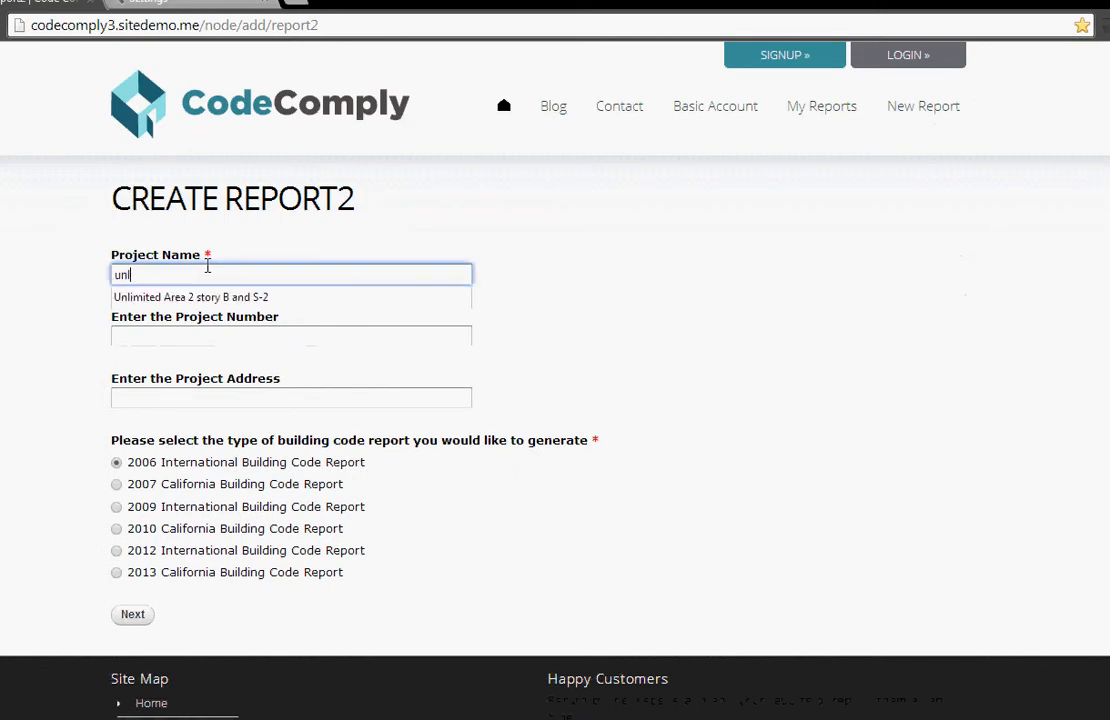
pyautogui.click(228, 297)
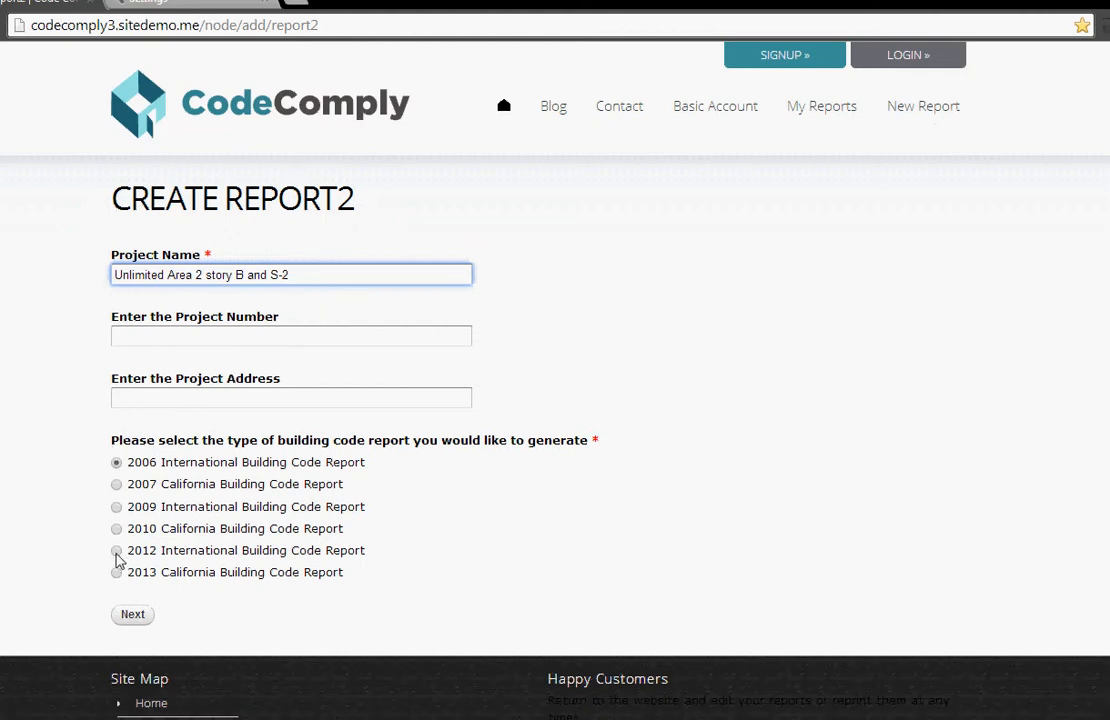
pyautogui.click(116, 550)
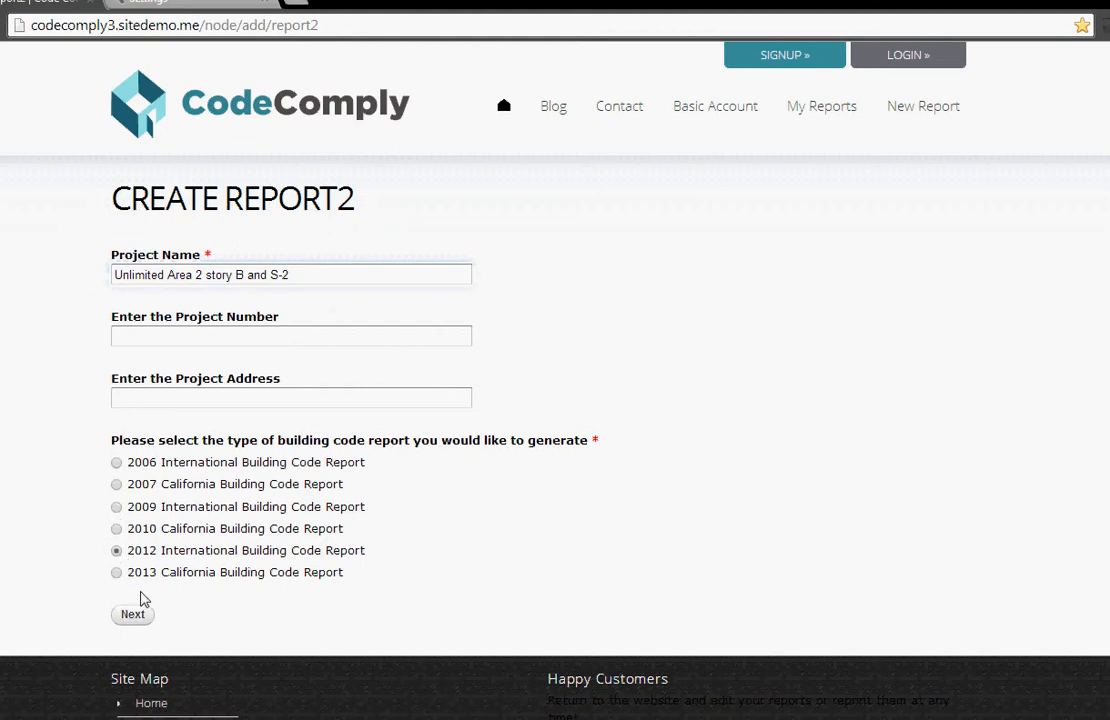
pyautogui.click(136, 614)
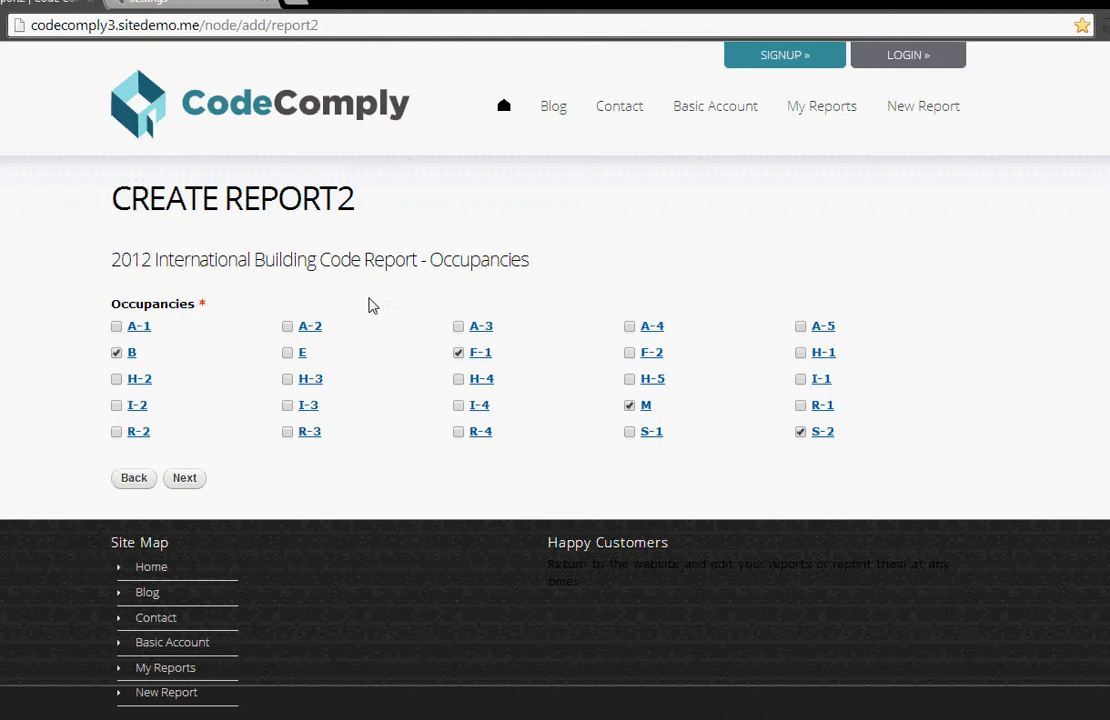
# Step: Remove occupancy M from the selection, consult the F-2 and A-1 occupancy definitions, and continue to the incidental uses
pyautogui.click(630, 405)
pyautogui.click(652, 356)
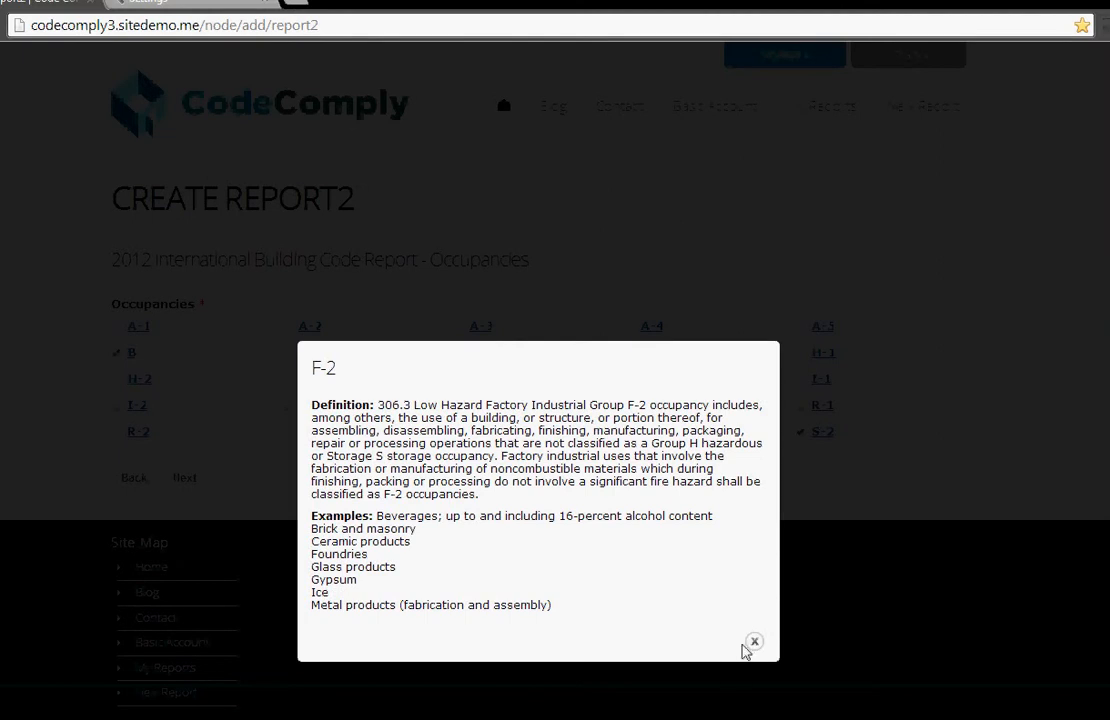
pyautogui.click(753, 641)
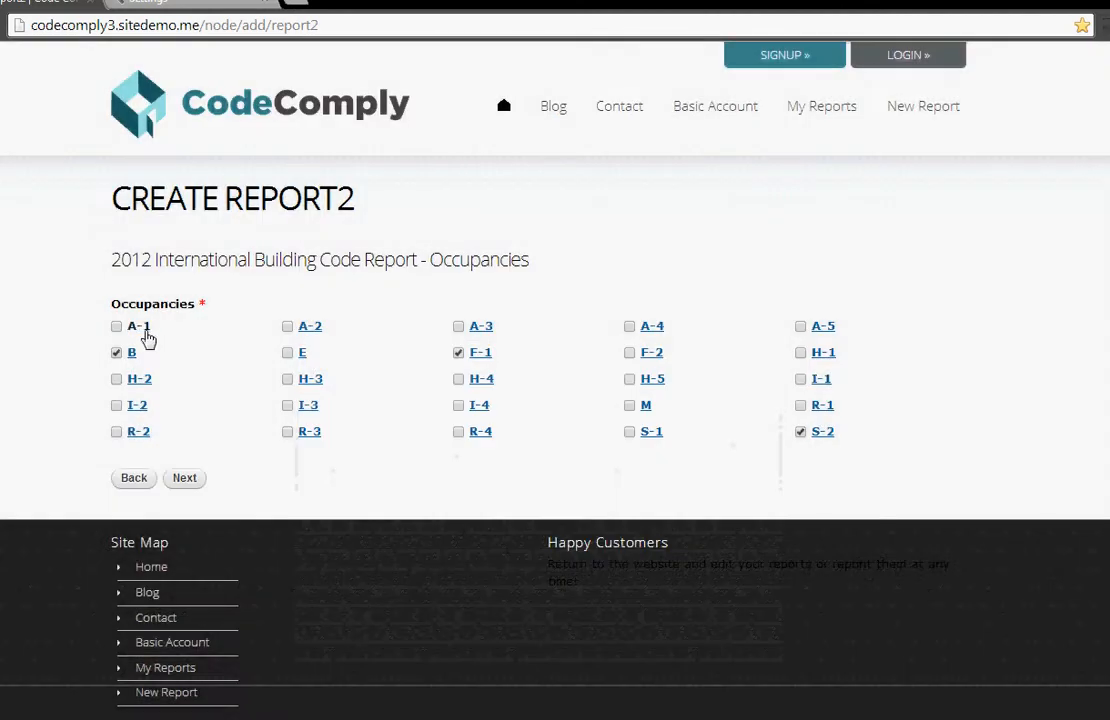
pyautogui.click(141, 329)
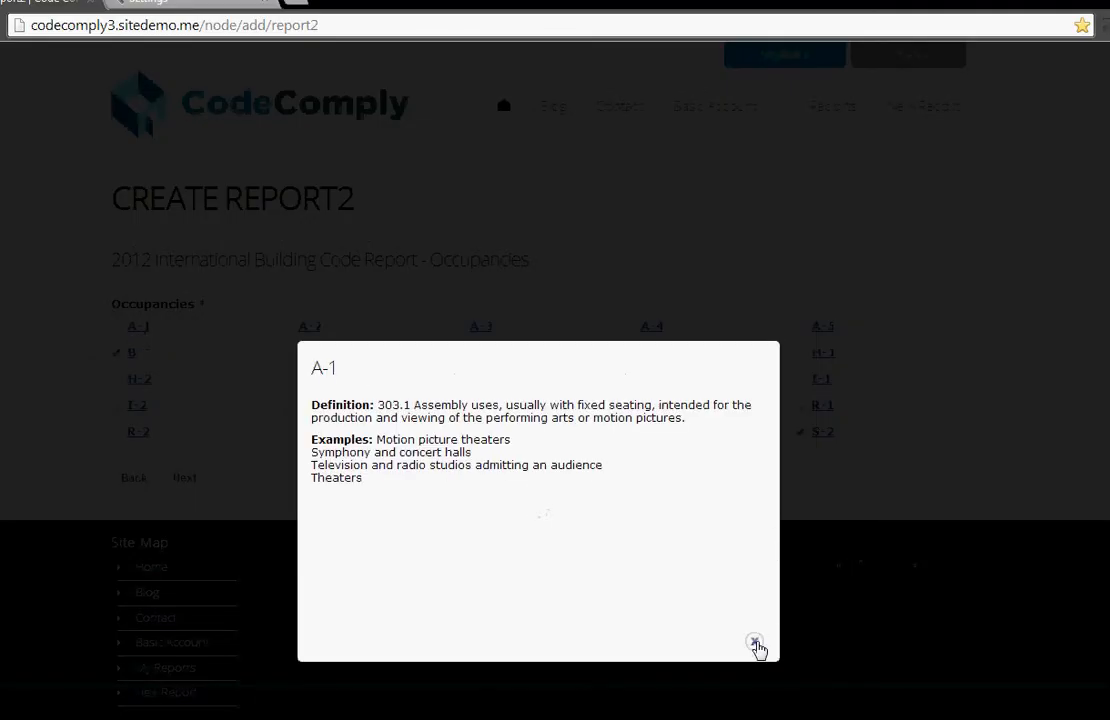
pyautogui.click(755, 643)
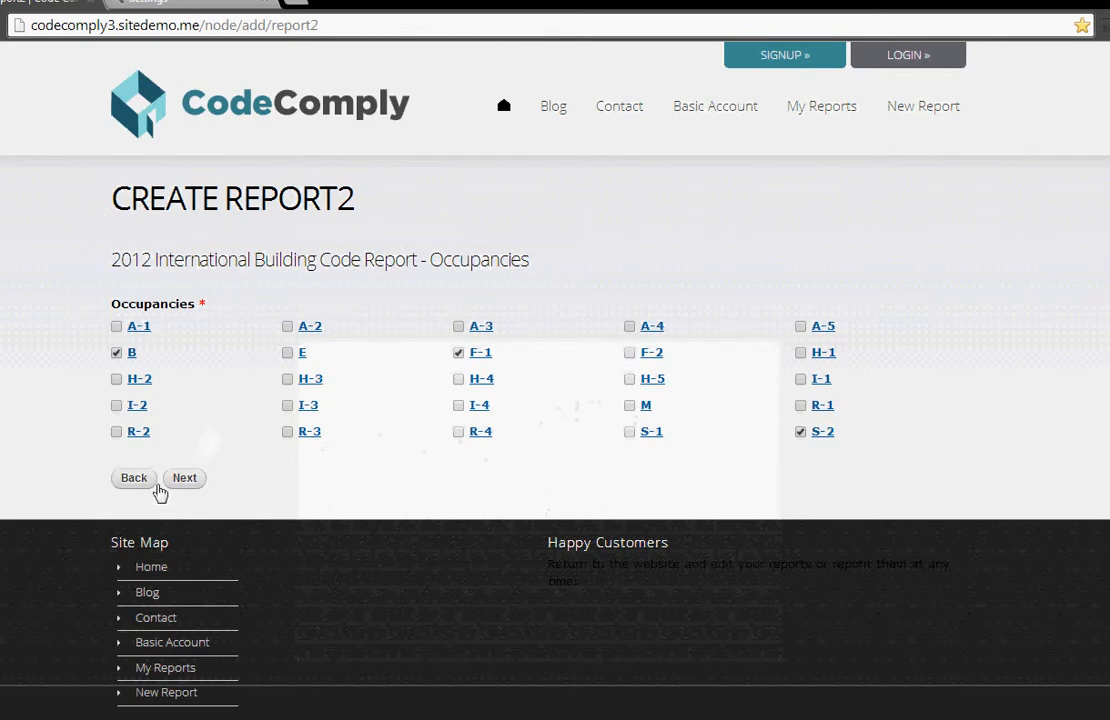
pyautogui.click(182, 480)
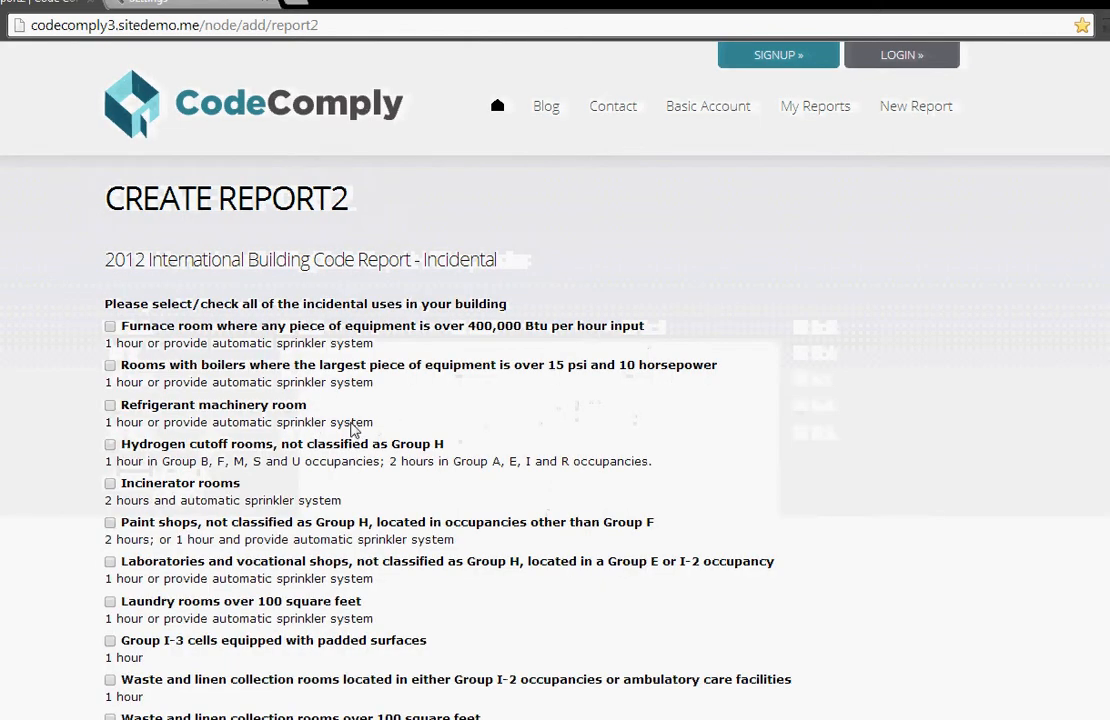
# Step: Mark hydrogen cutoff rooms and incinerator rooms as the building's incidental uses and continue to the building info
pyautogui.scroll(-1, 322, 371)
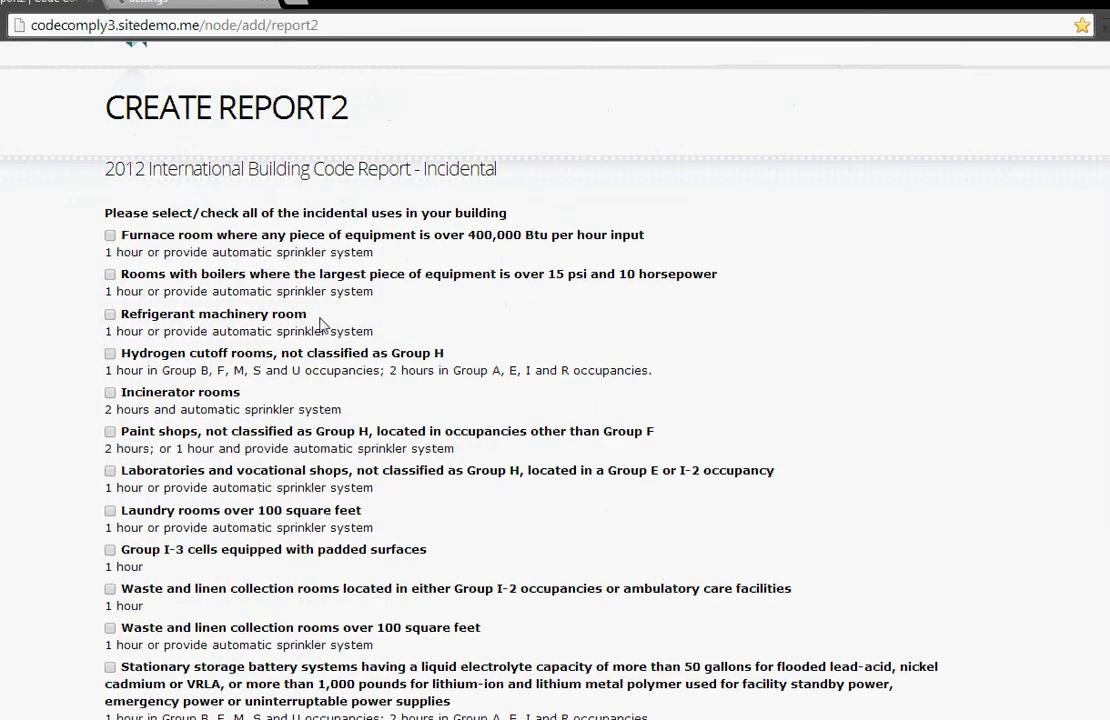
pyautogui.scroll(-1, 230, 297)
pyautogui.scroll(1, 228, 296)
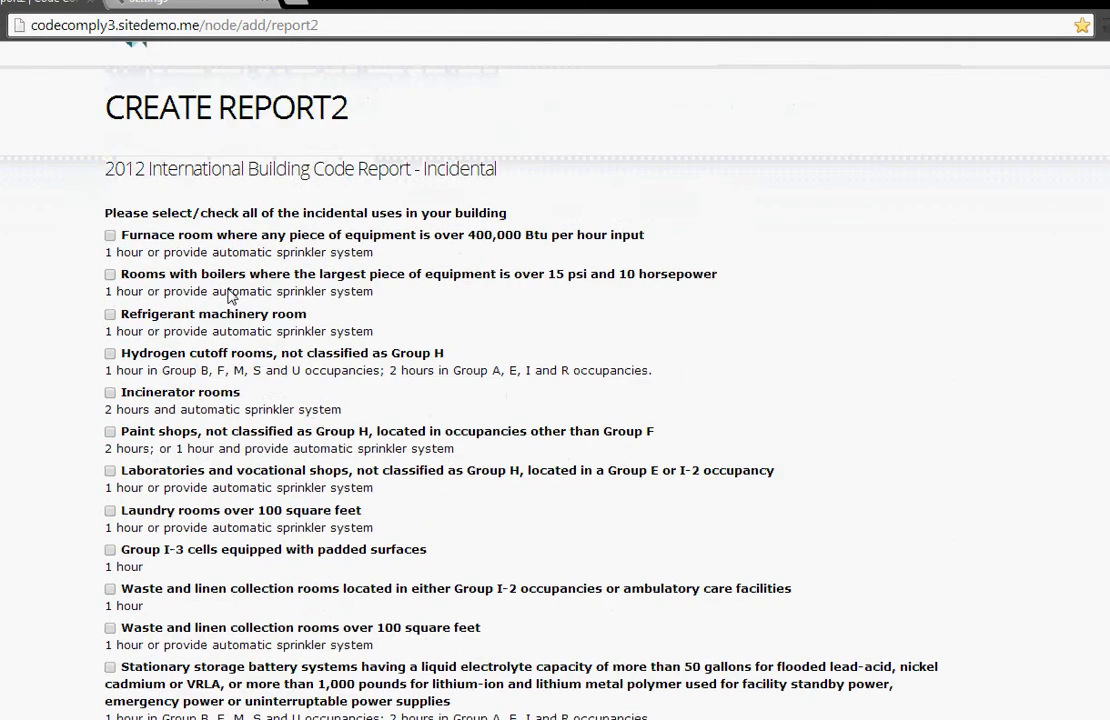
pyautogui.scroll(-1, 228, 296)
pyautogui.click(110, 262)
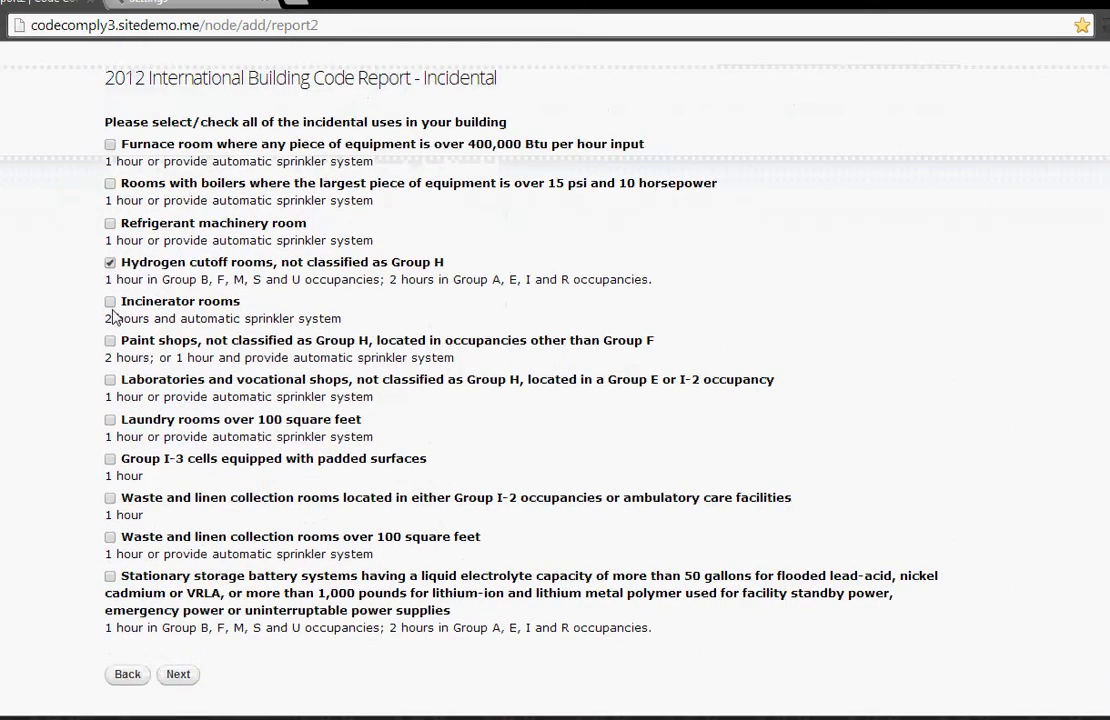
pyautogui.click(110, 302)
pyautogui.scroll(-1, 111, 315)
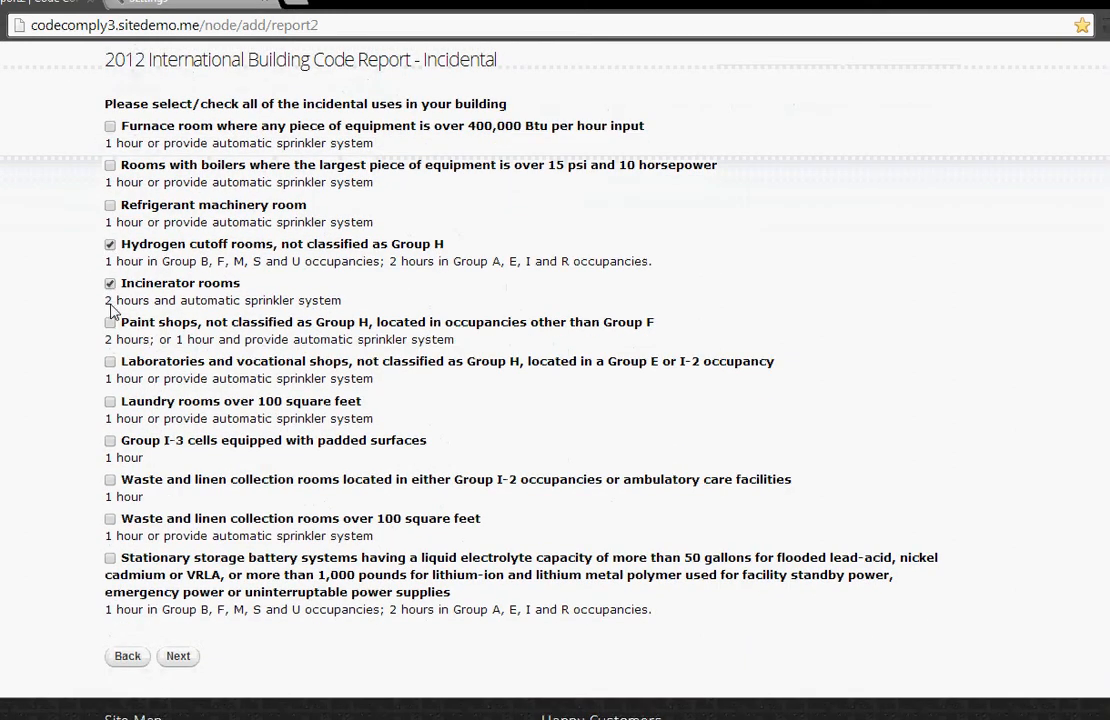
pyautogui.click(178, 657)
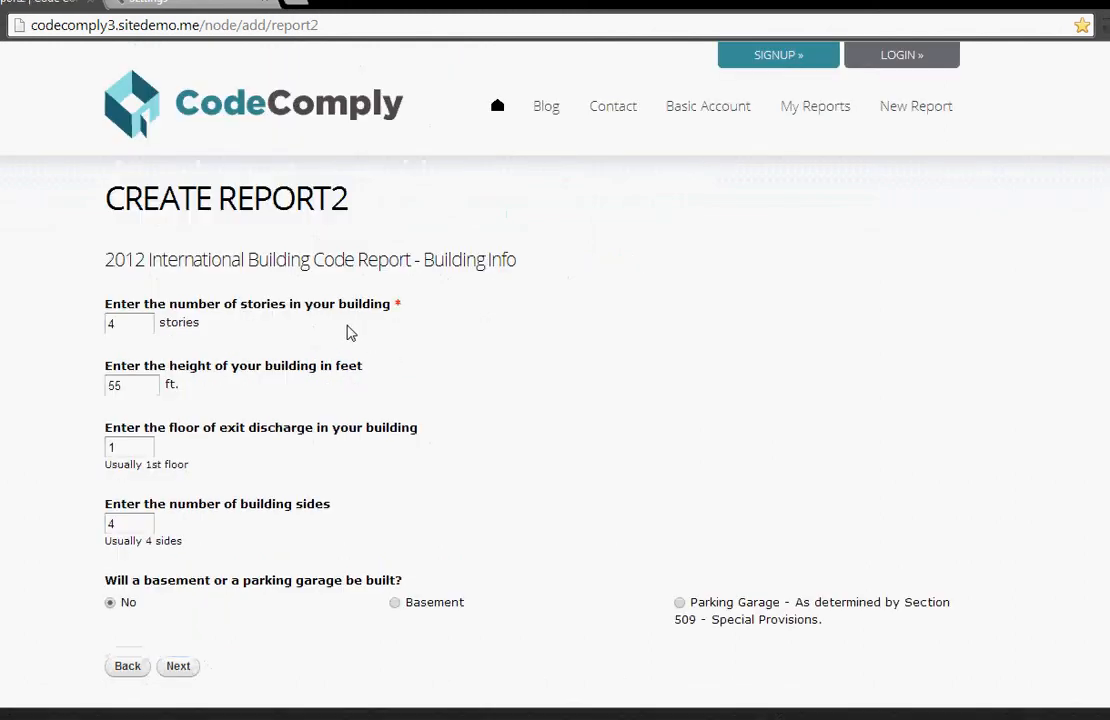
# Step: Set the building to 2 stories and its height to 40 ft
pyautogui.scroll(-1, 187, 313)
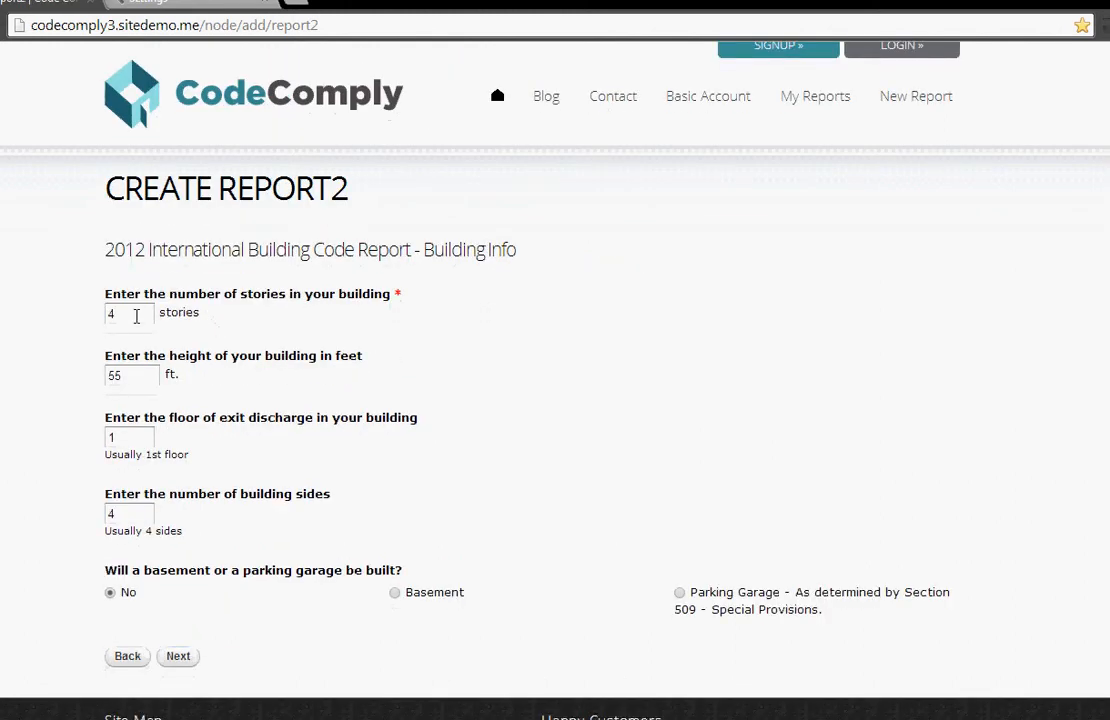
pyautogui.moveTo(136, 316); pyautogui.dragTo(89, 314)
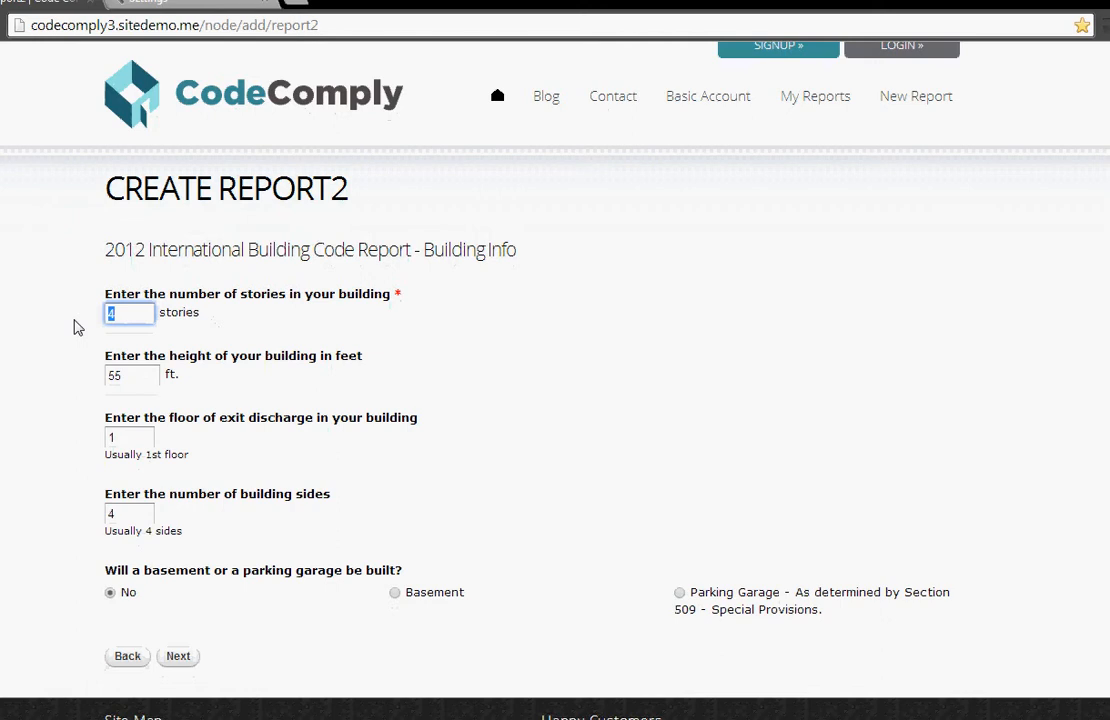
pyautogui.write('2')
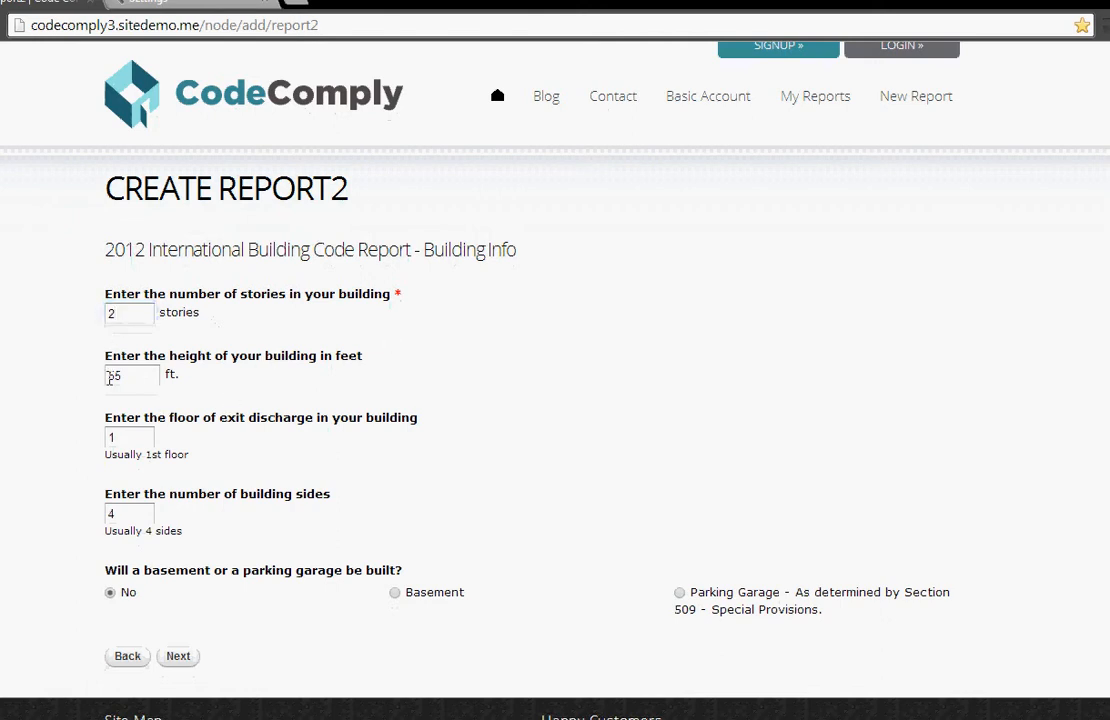
pyautogui.moveTo(110, 378); pyautogui.dragTo(57, 389)
pyautogui.write('40')
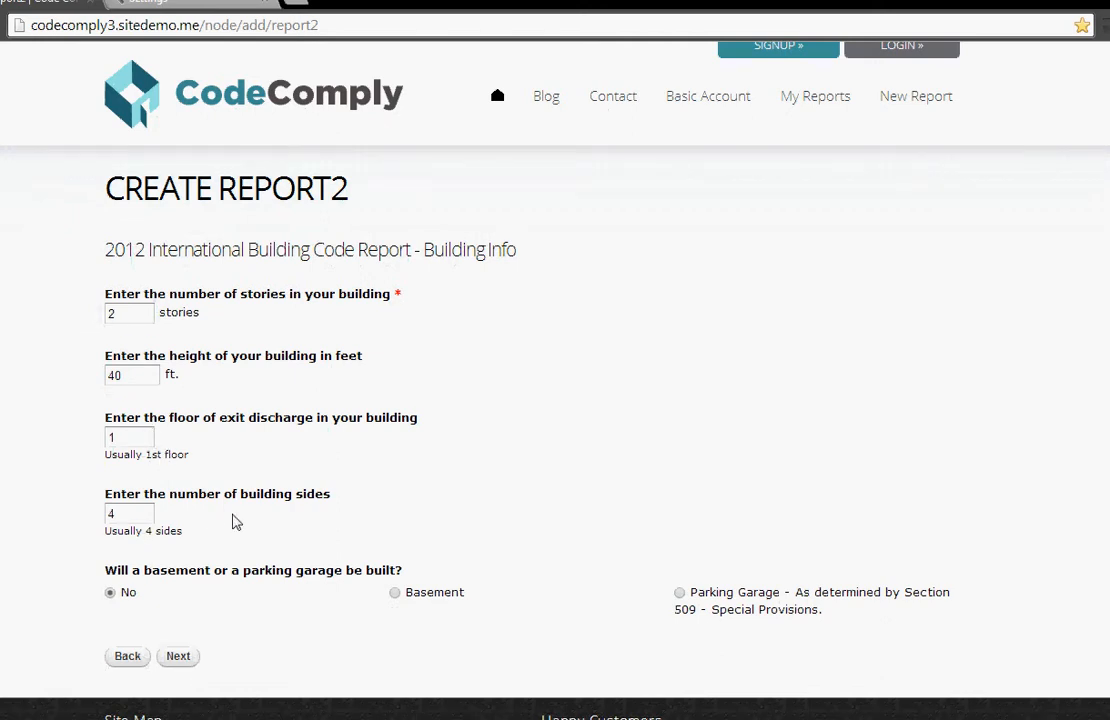
pyautogui.click(395, 594)
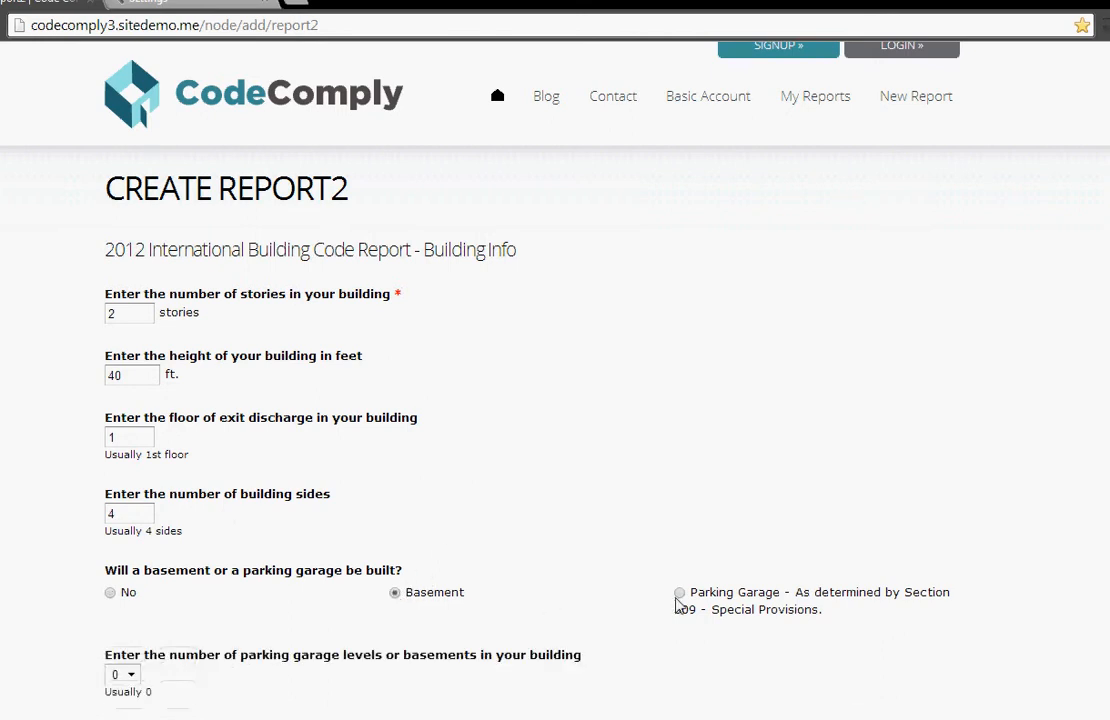
pyautogui.click(395, 594)
pyautogui.click(112, 594)
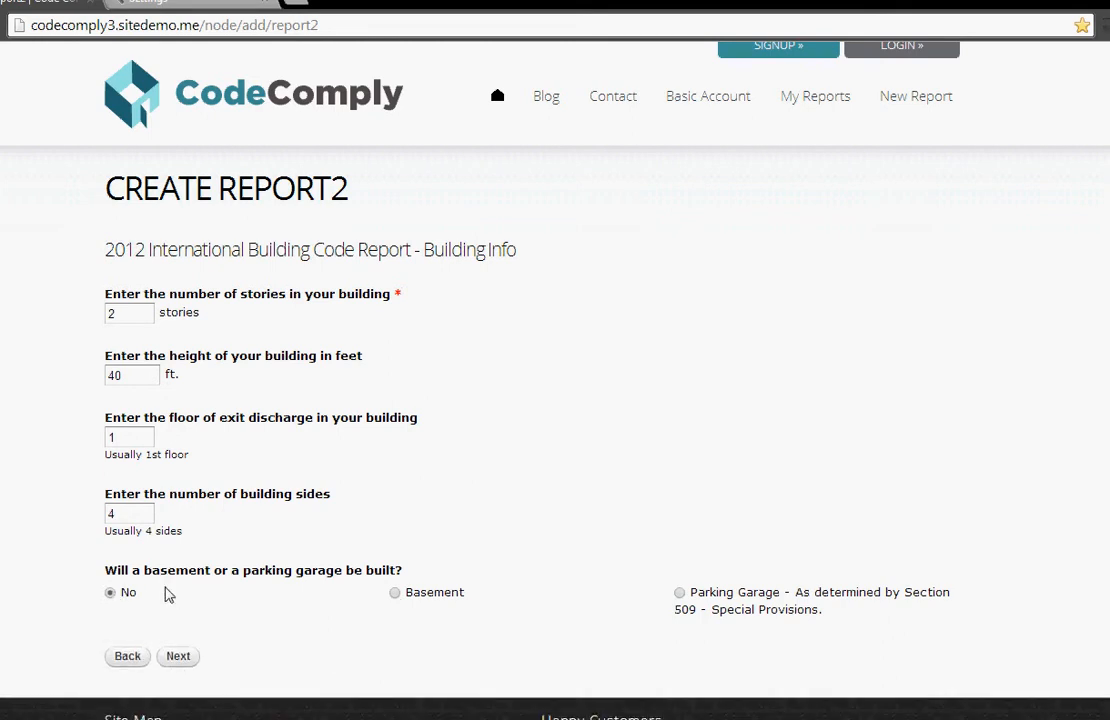
# Step: Accept the building info and the prefilled side lengths and property-line distances, and continue to the floor area table
pyautogui.click(178, 658)
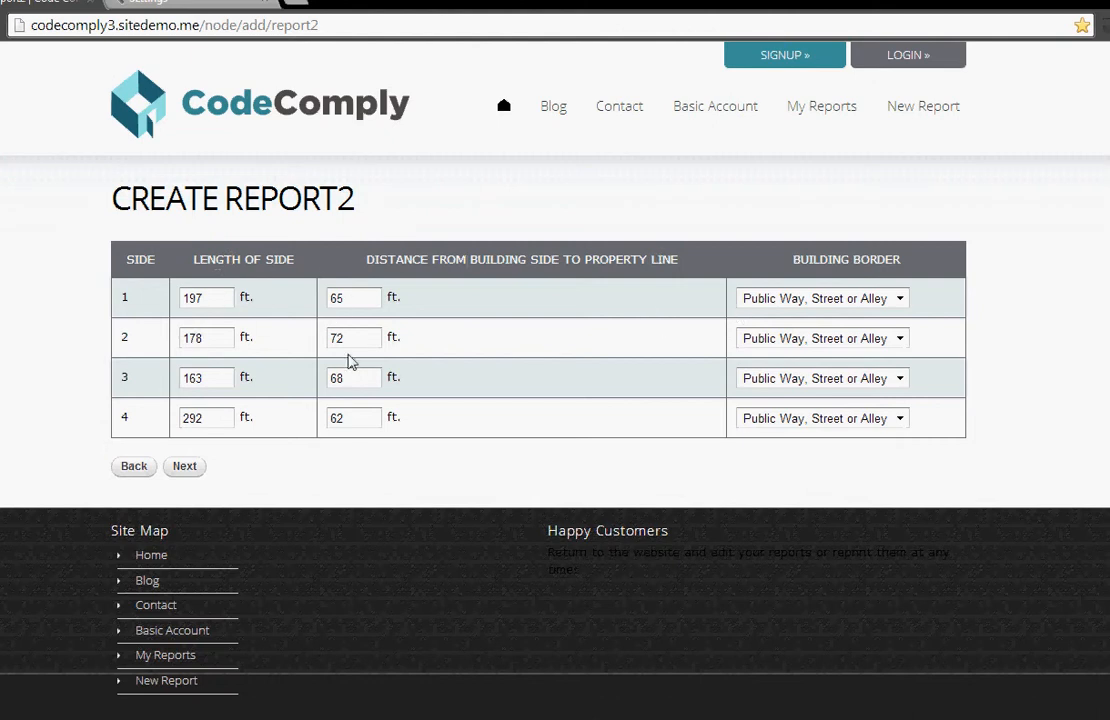
pyautogui.click(178, 468)
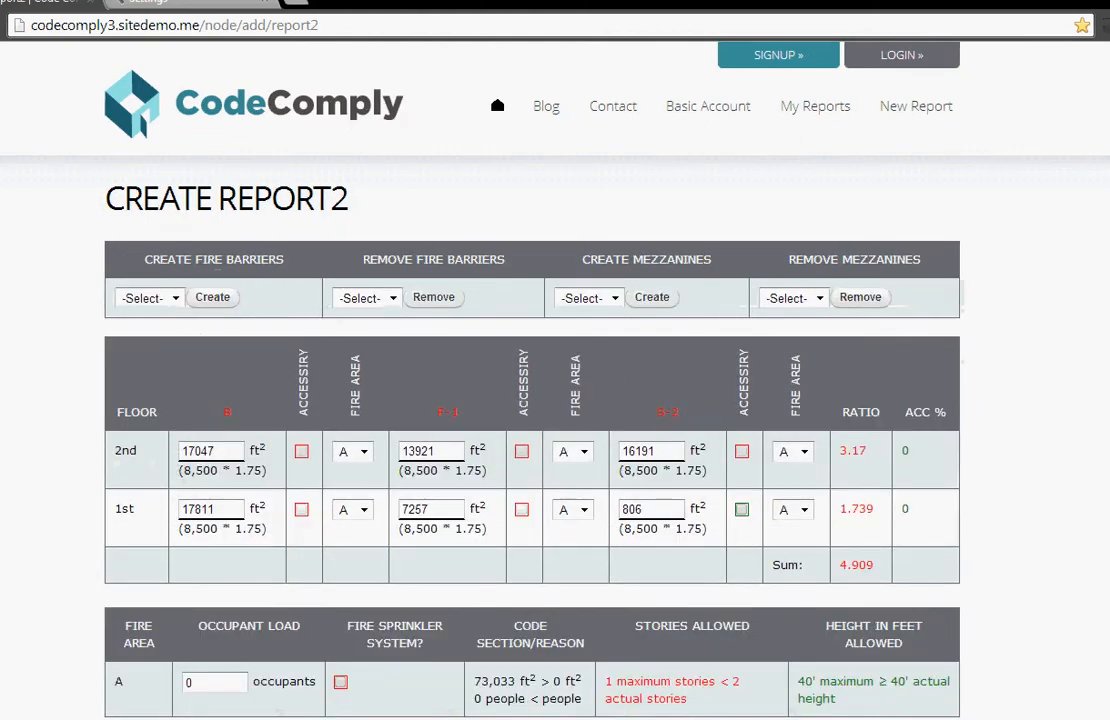
# Step: Make the 1st-floor S-2 area accessory to F-1, keeping it in fire area A
pyautogui.scroll(-3, 530, 400)
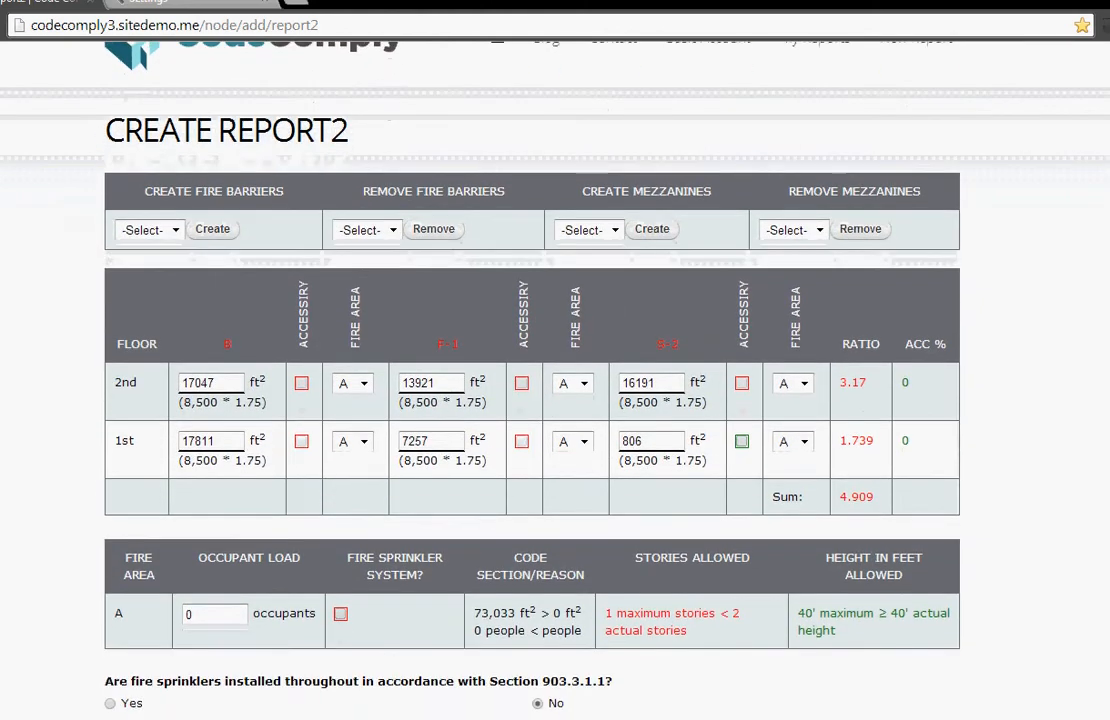
pyautogui.scroll(-2, 530, 400)
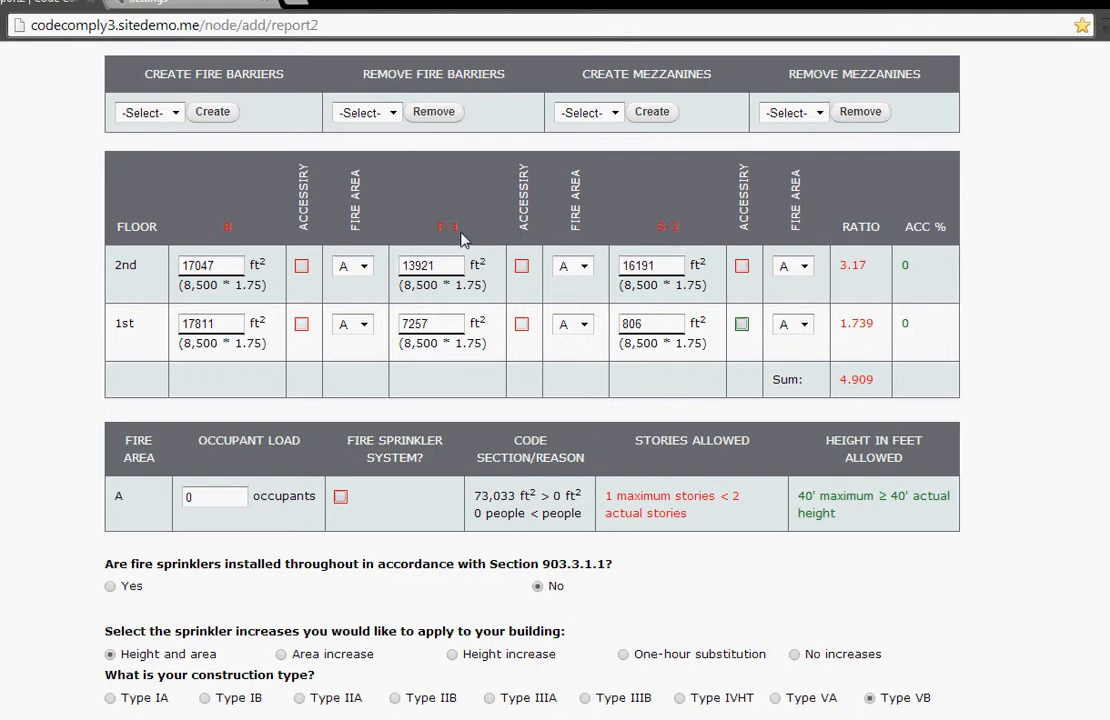
pyautogui.click(741, 326)
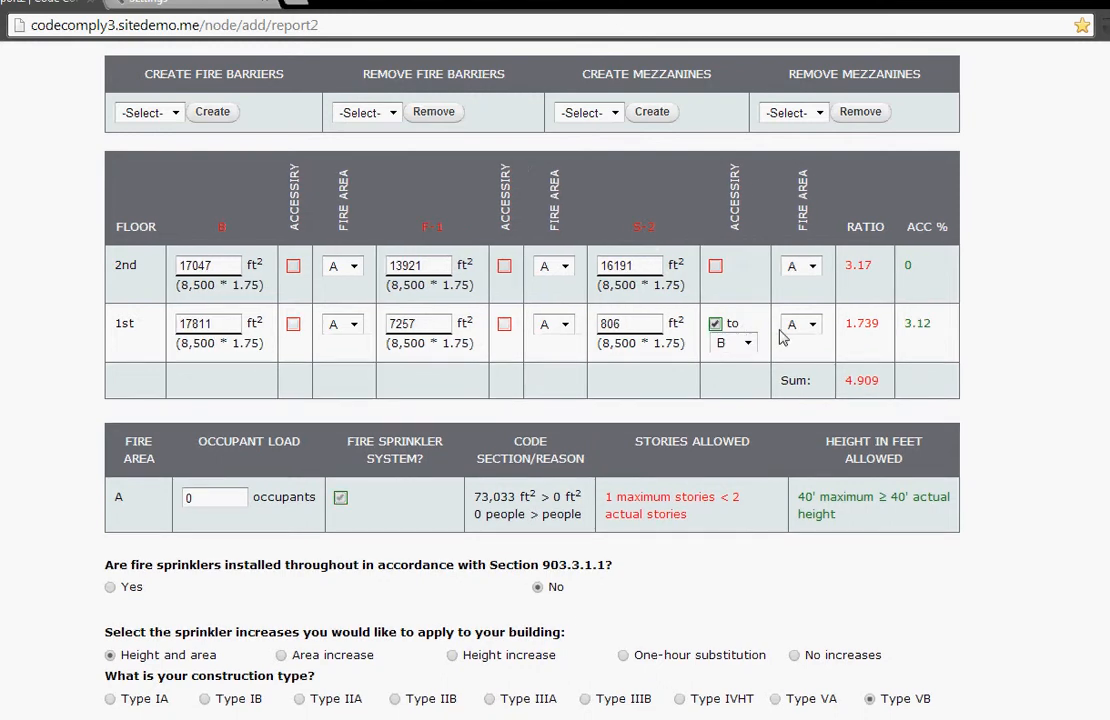
pyautogui.click(812, 326)
pyautogui.click(793, 343)
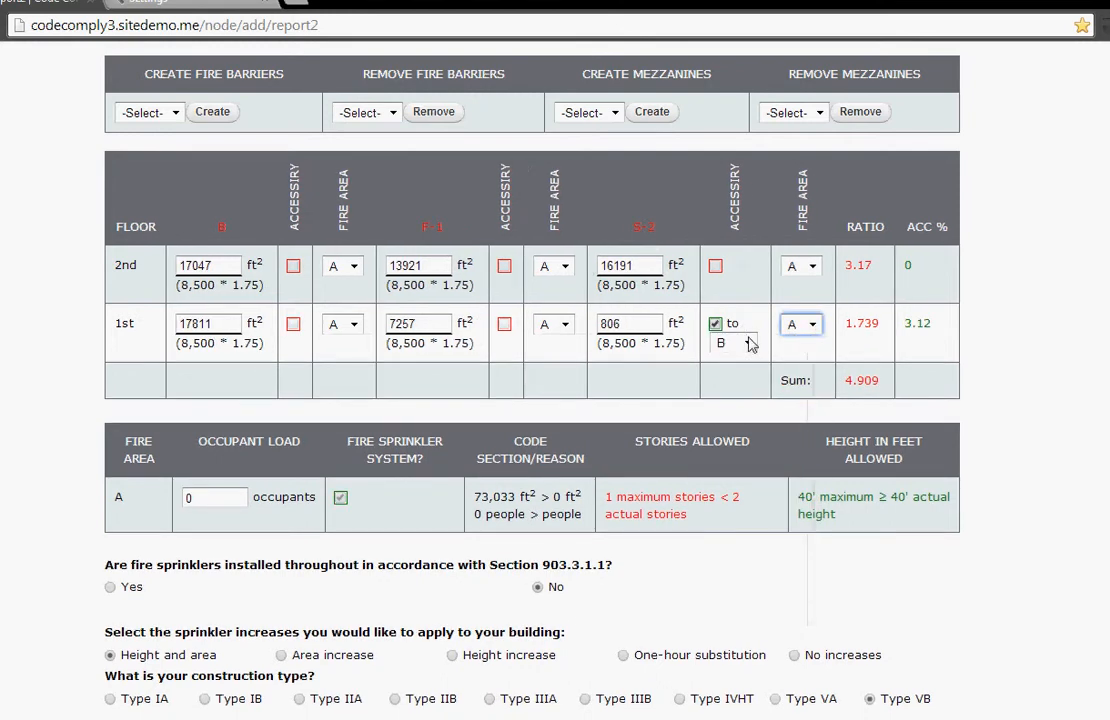
pyautogui.click(748, 344)
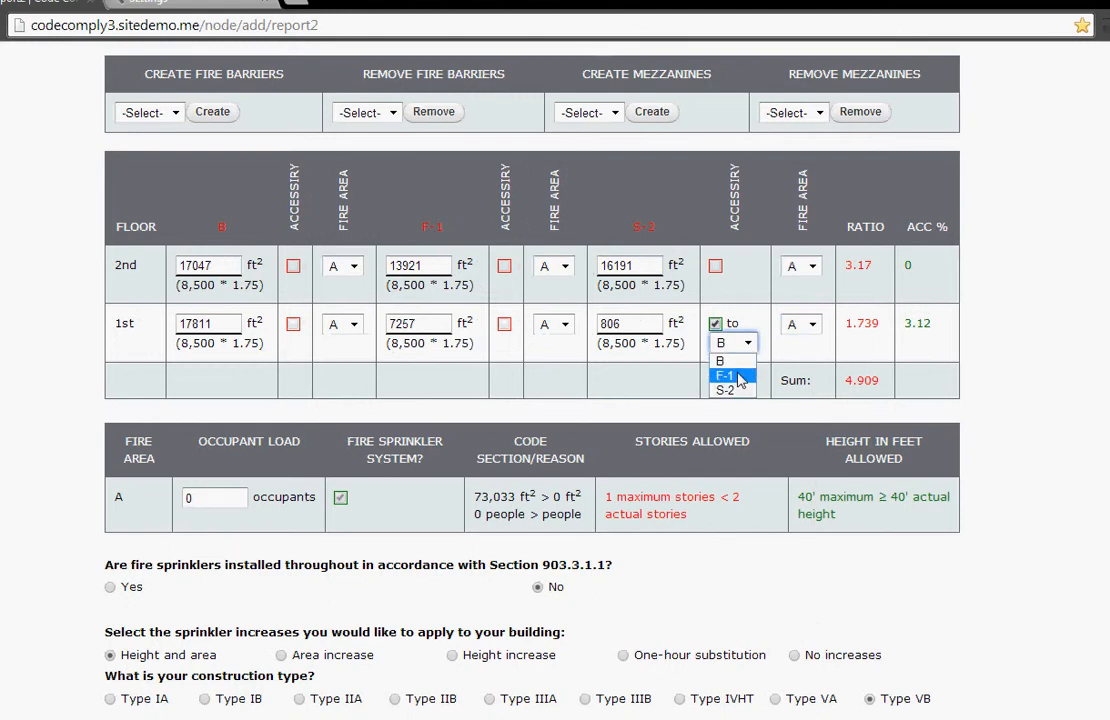
pyautogui.click(724, 375)
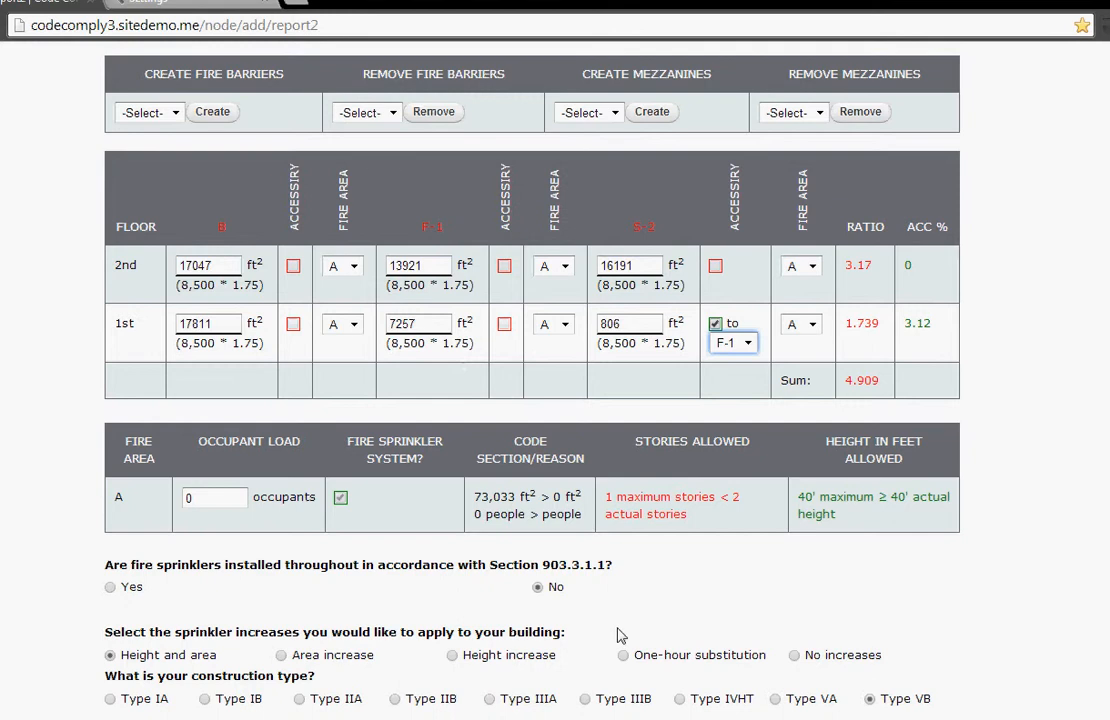
# Step: Declare fire sprinklers installed throughout per Section 903.3.1.1, and try construction Type VA before going back to Type VB
pyautogui.click(110, 587)
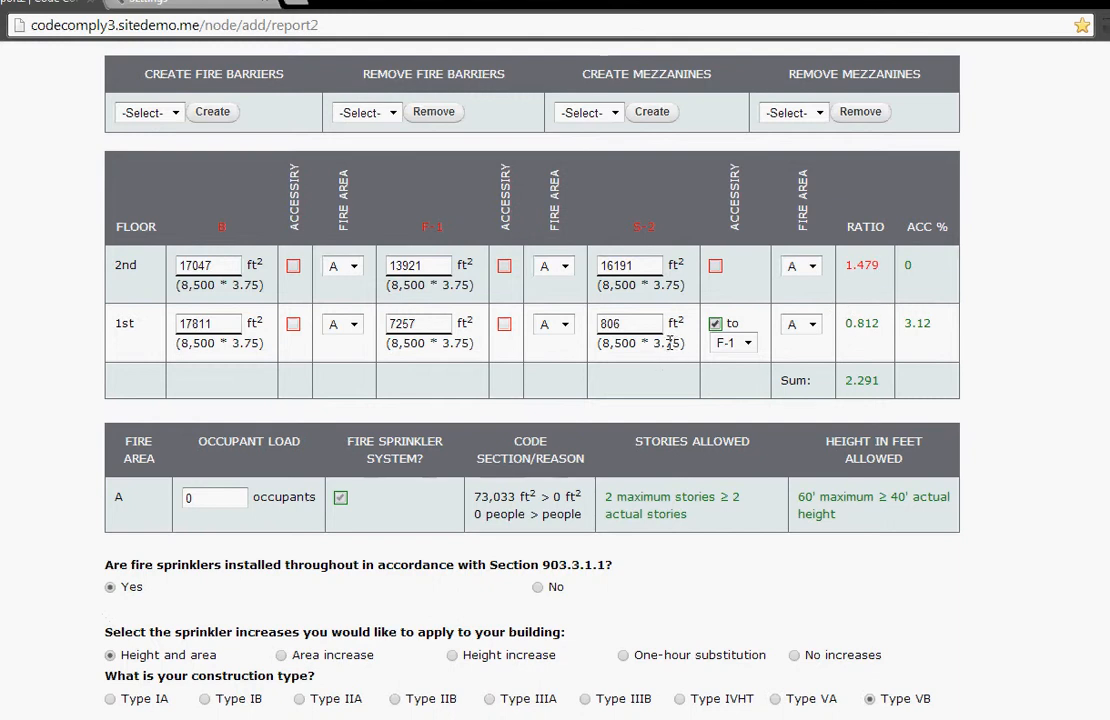
pyautogui.click(776, 699)
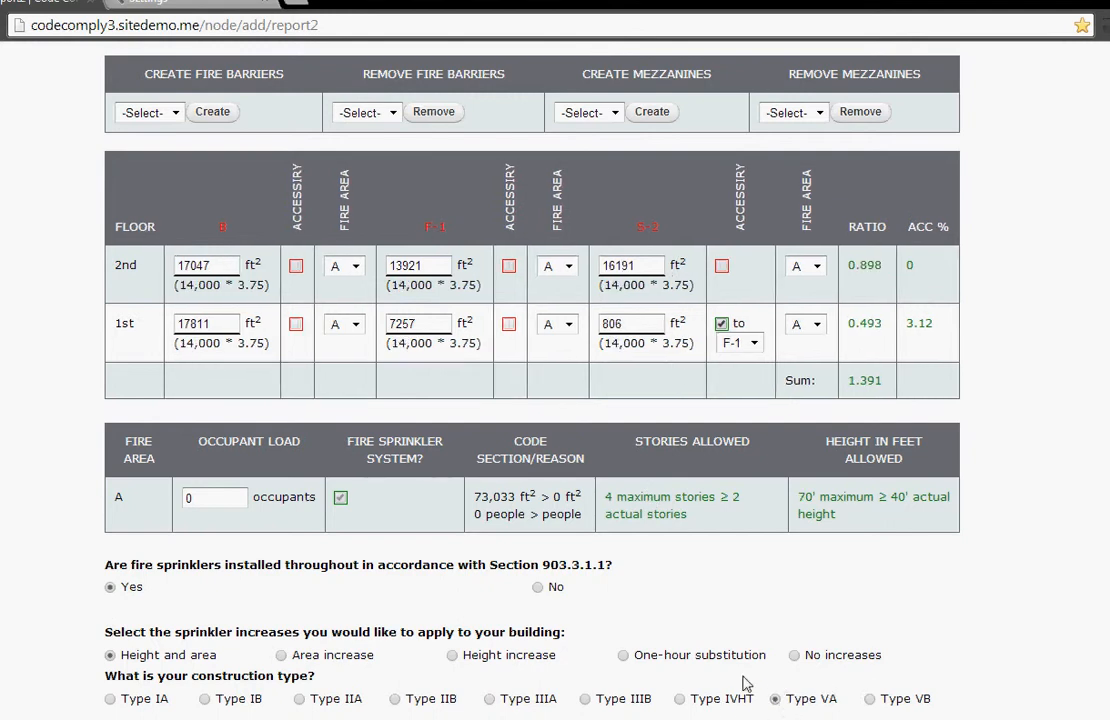
pyautogui.scroll(-2, 750, 665)
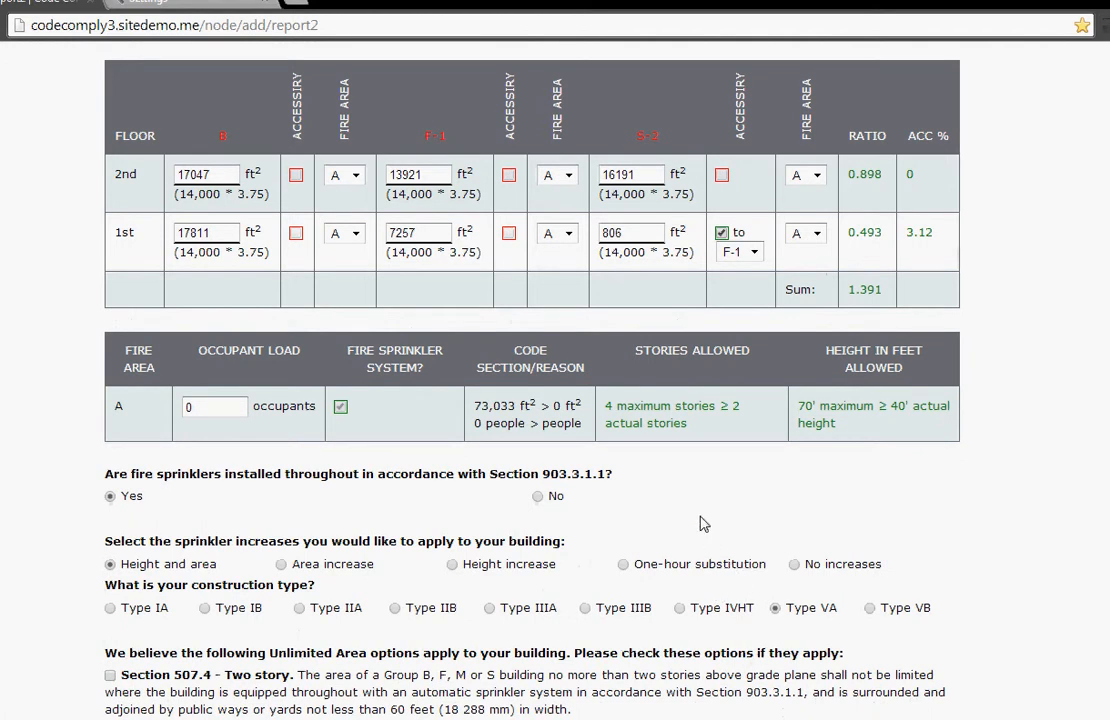
pyautogui.scroll(-2, 703, 524)
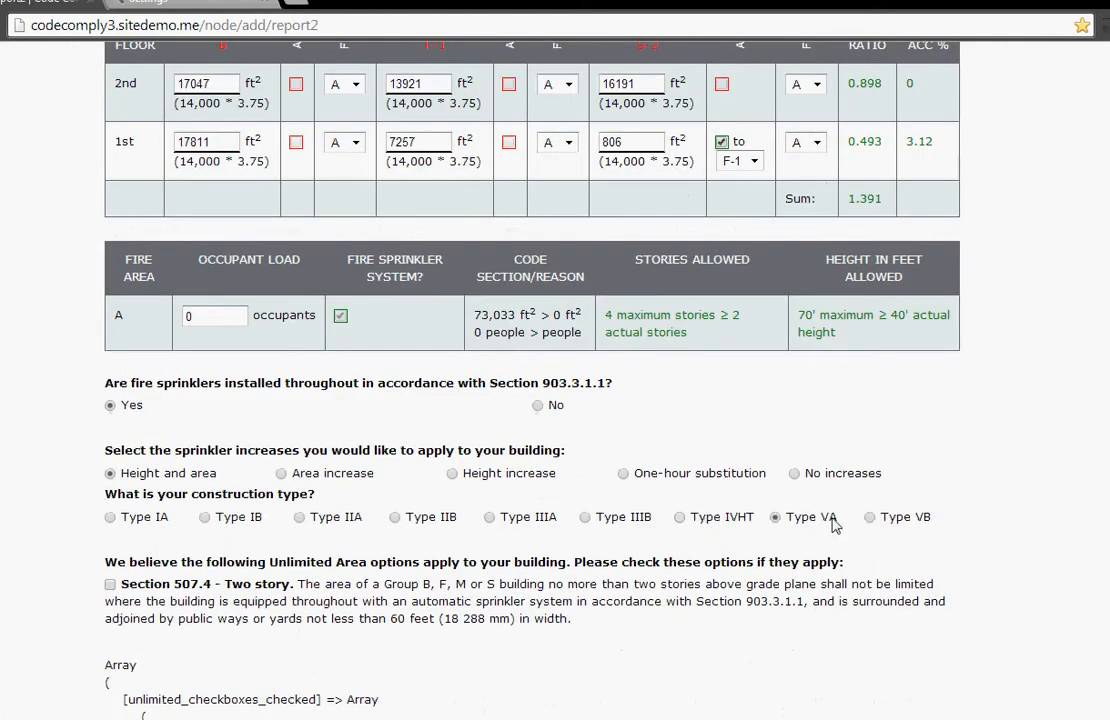
pyautogui.click(870, 518)
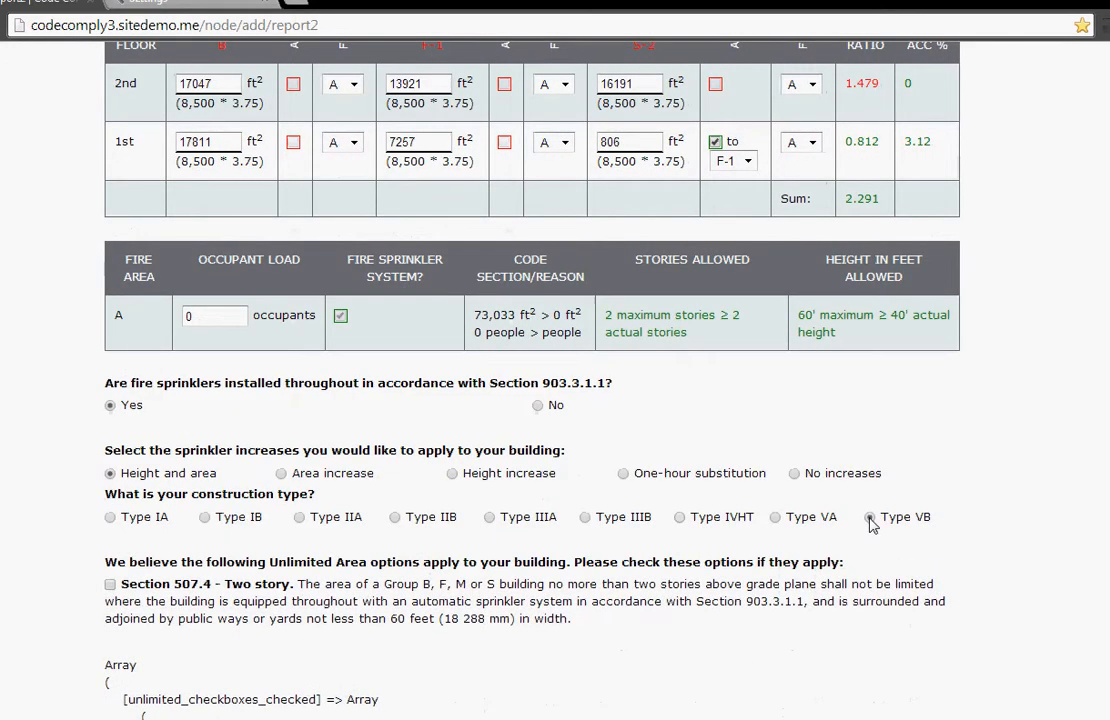
# Step: Apply the Section 507.4 - Two story unlimited area option to the sprinklered building
pyautogui.click(538, 405)
pyautogui.click(111, 586)
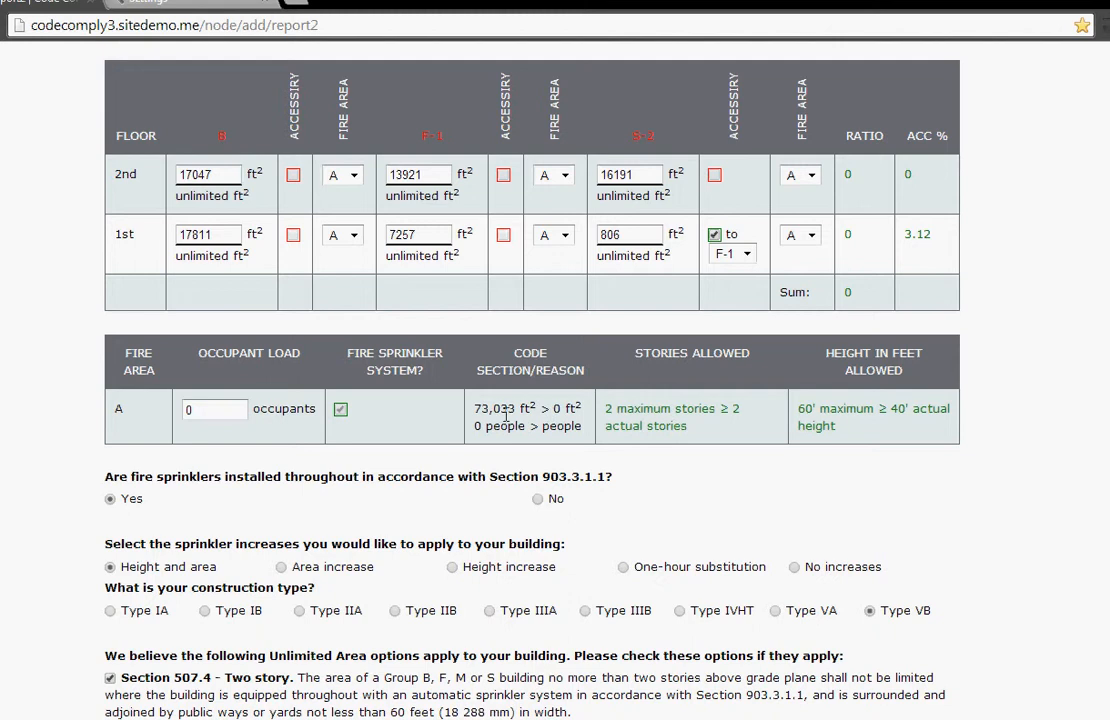
# Step: Save the completed building data and generate the code report
pyautogui.moveTo(217, 411); pyautogui.dragTo(174, 410)
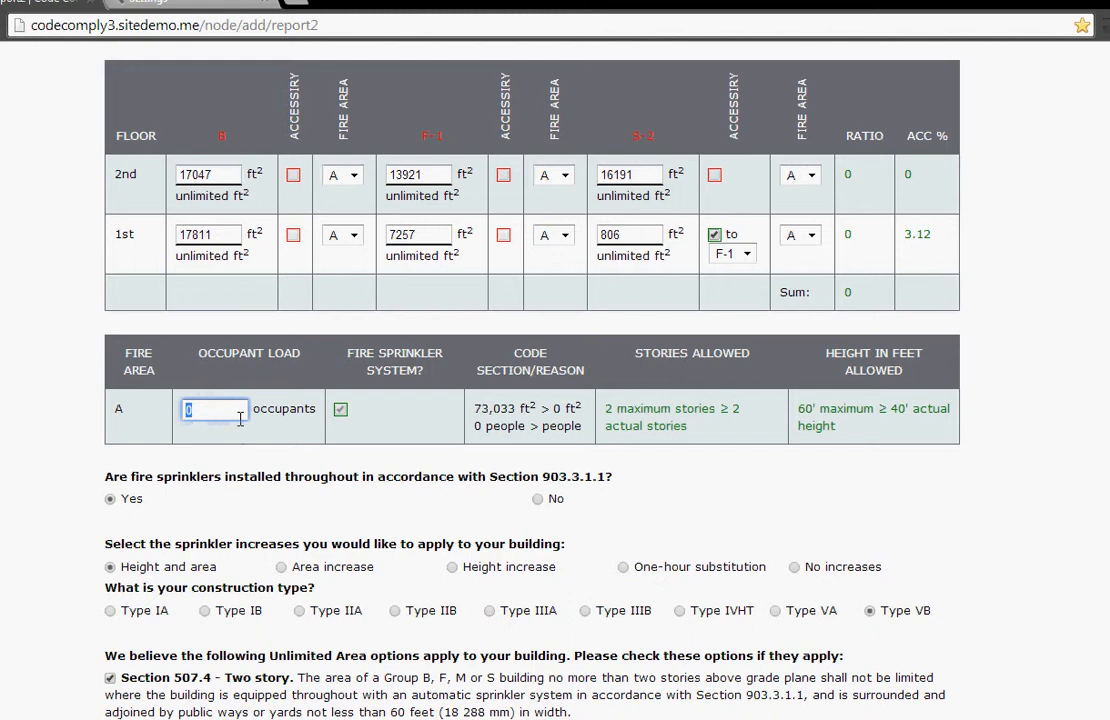
pyautogui.click(1004, 421)
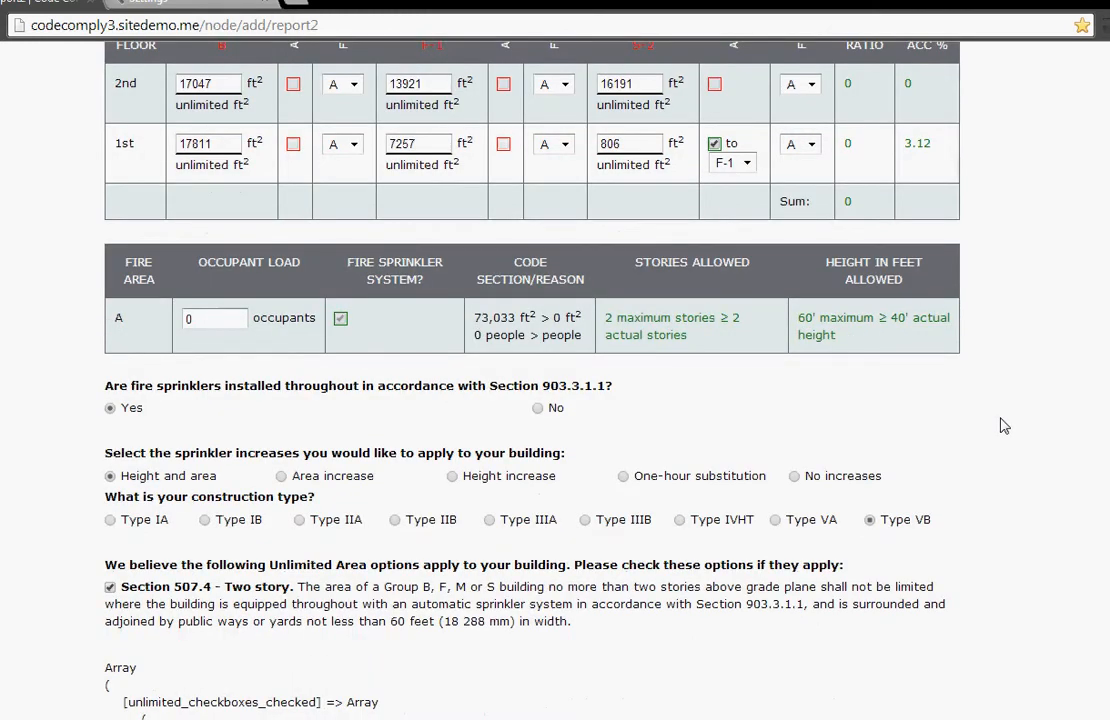
pyautogui.scroll(1, 1004, 426)
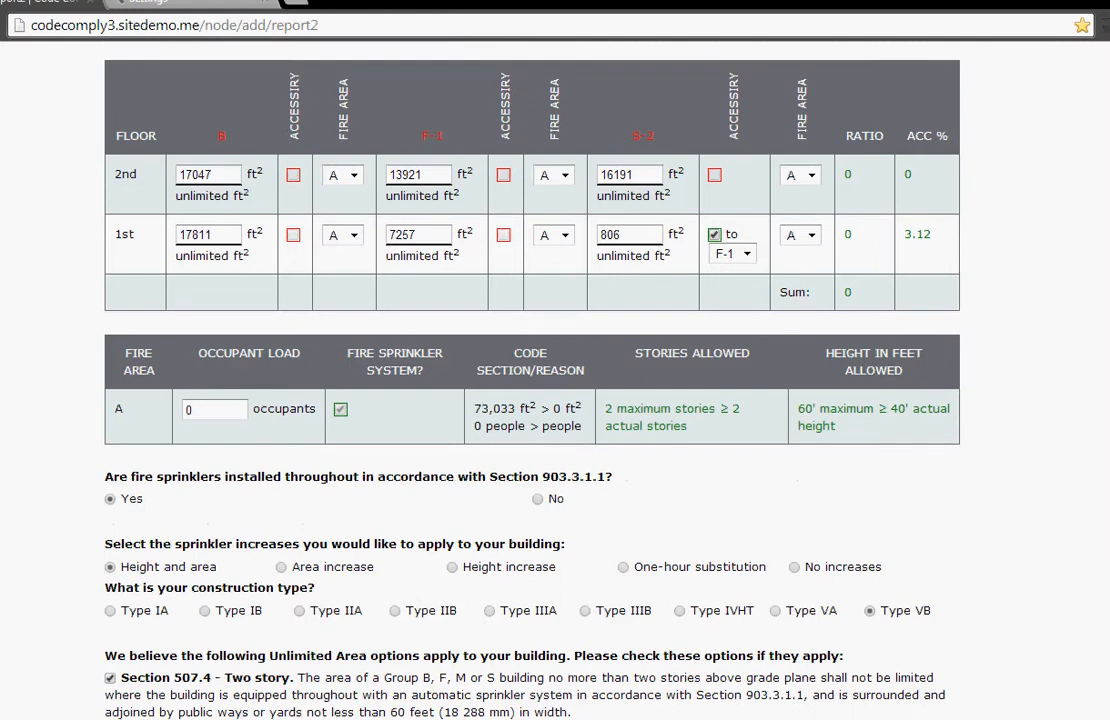
pyautogui.moveTo(1106, 400); pyautogui.dragTo(1107, 718)
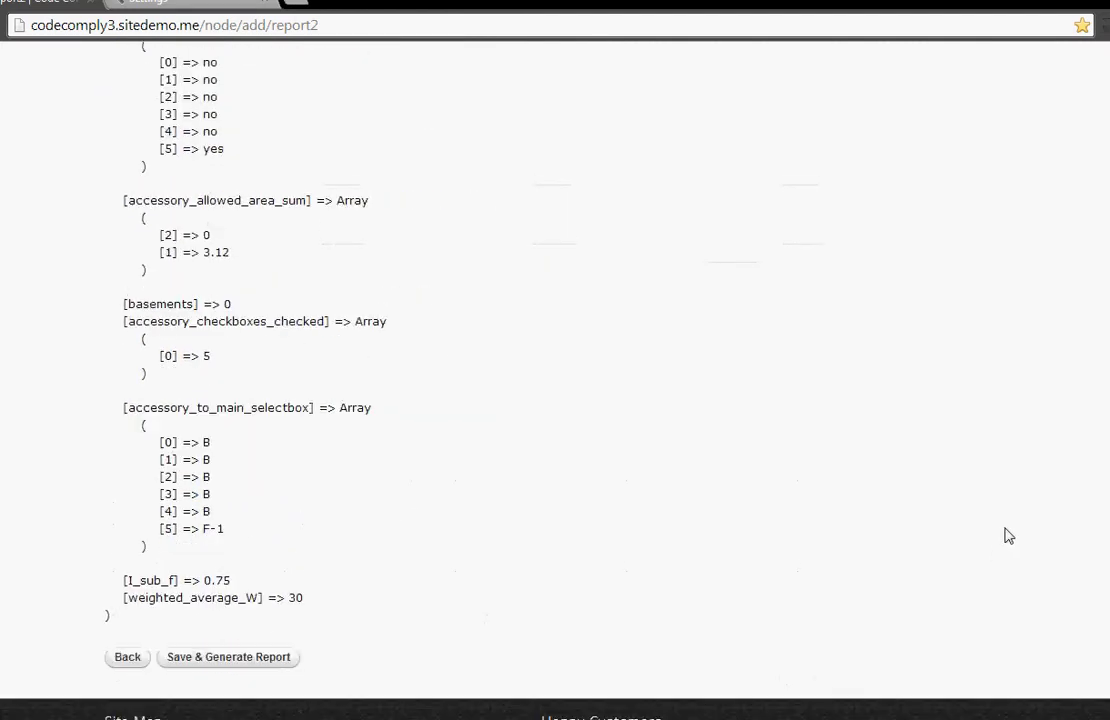
pyautogui.click(243, 660)
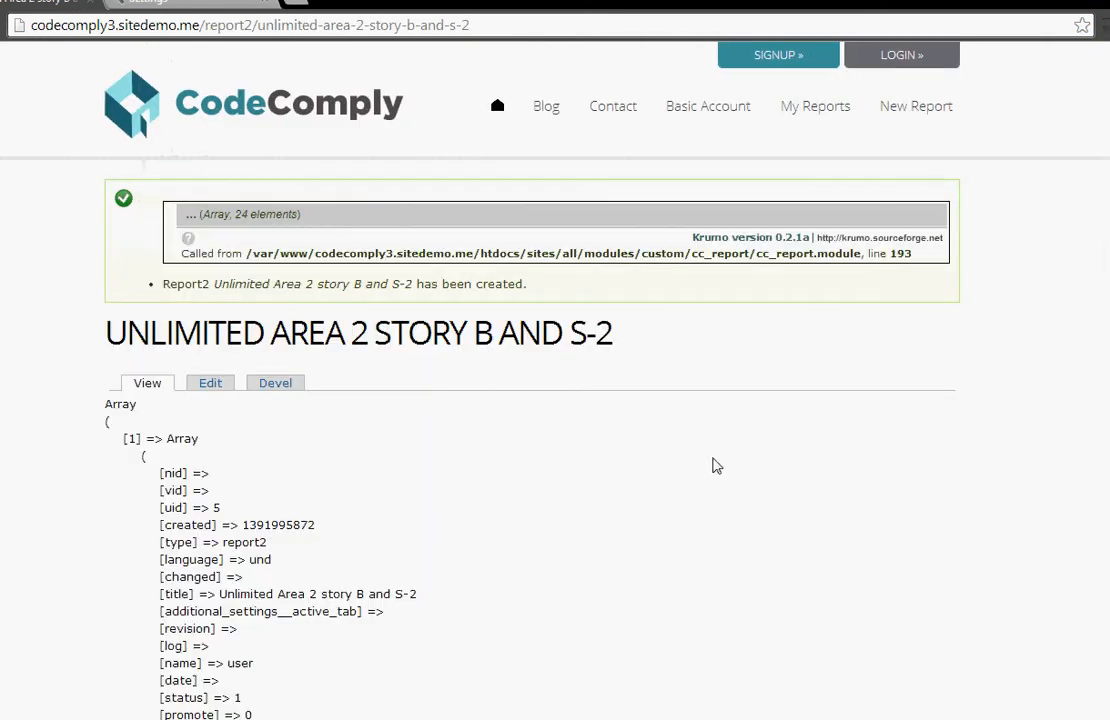
# Step: Review the generated report's occupancy definitions, type of construction, incidental use areas and Section 508.2 accessory occupancies
pyautogui.scroll(-10, 555, 380)
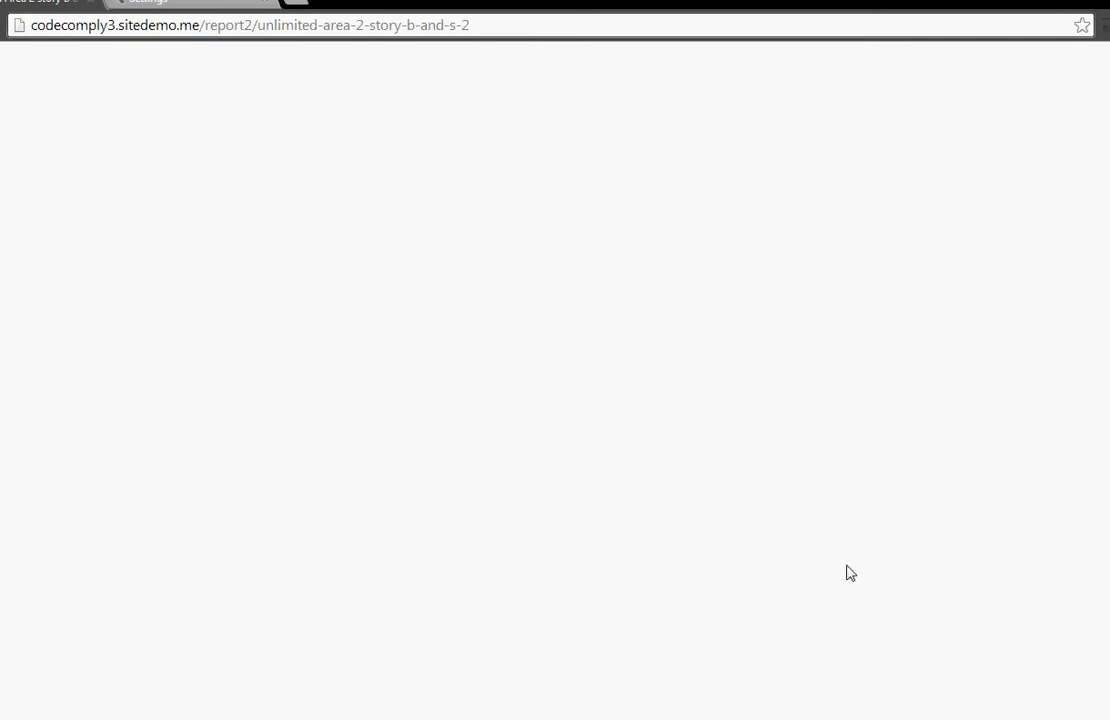
pyautogui.scroll(10, 873, 559)
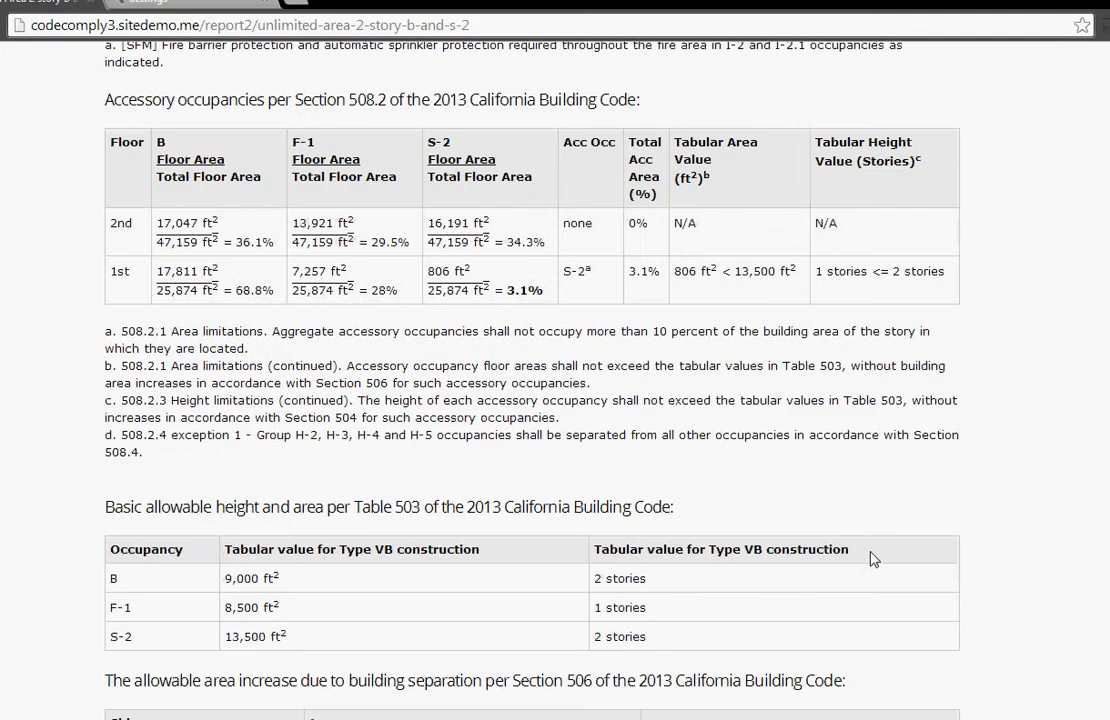
pyautogui.scroll(3, 873, 558)
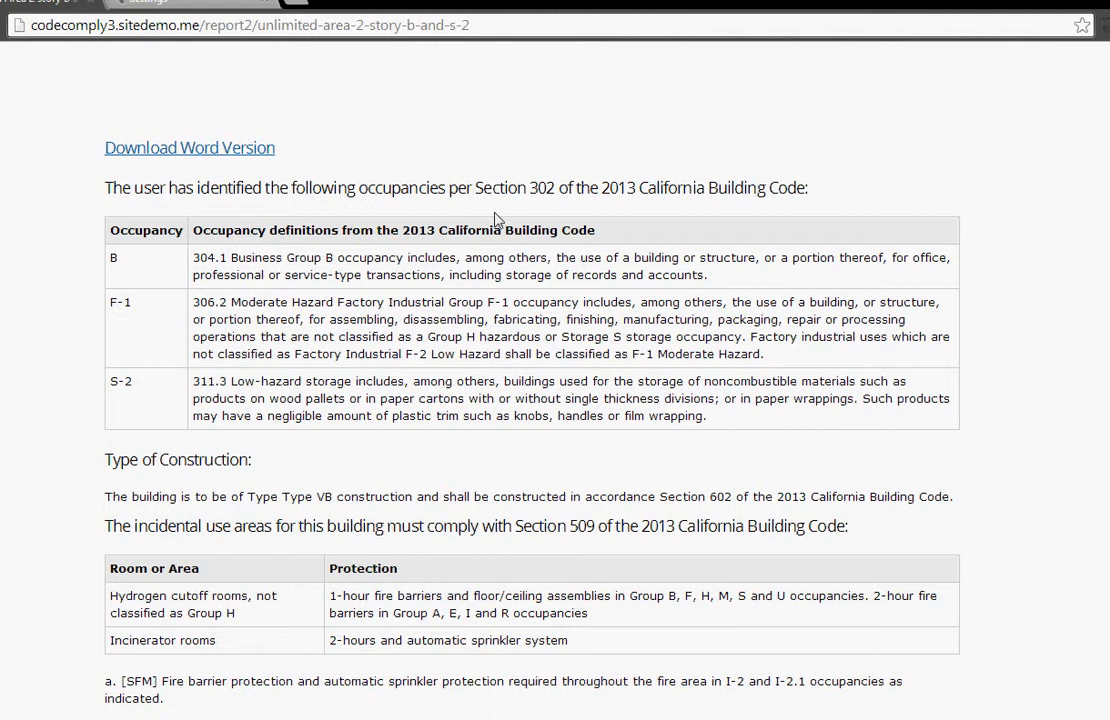
pyautogui.moveTo(406, 190); pyautogui.dragTo(401, 188)
pyautogui.click(381, 184)
pyautogui.scroll(-1, 368, 206)
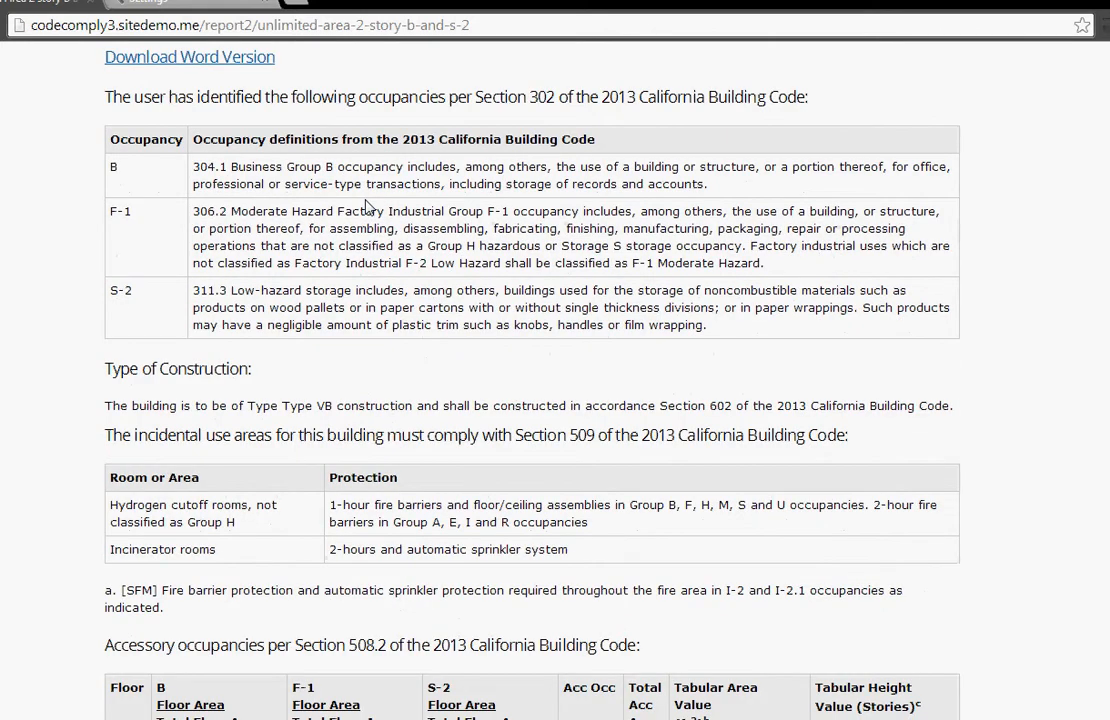
pyautogui.scroll(1, 365, 205)
pyautogui.scroll(-1, 335, 205)
pyautogui.scroll(-1, 485, 245)
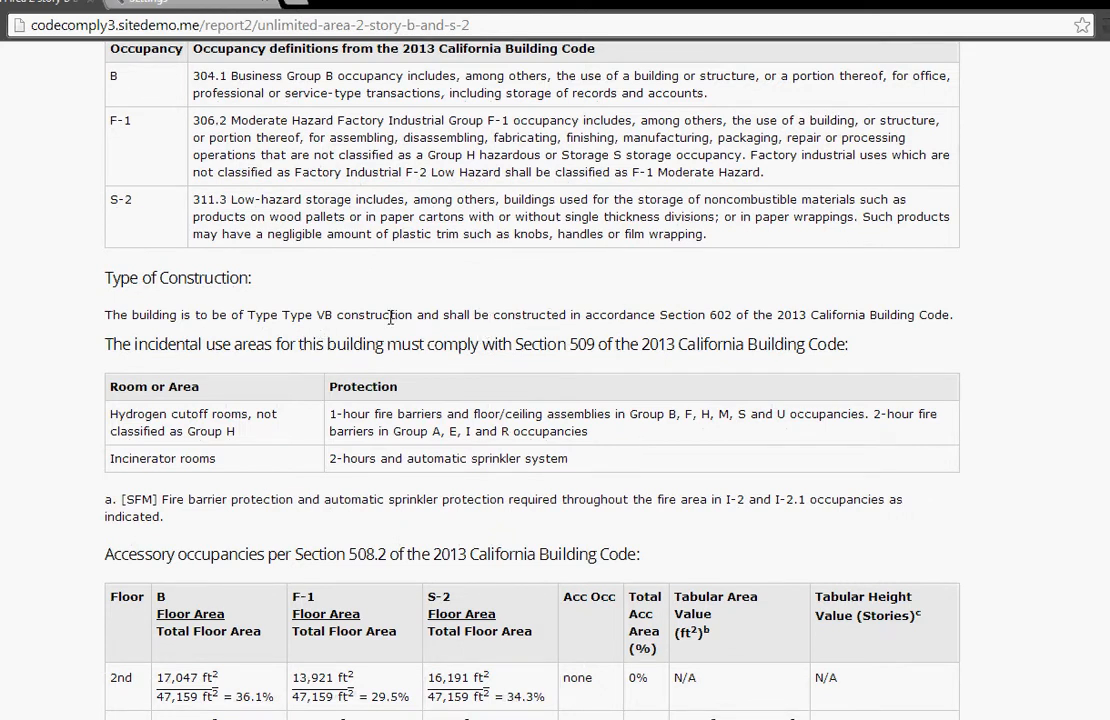
pyautogui.scroll(-1, 391, 316)
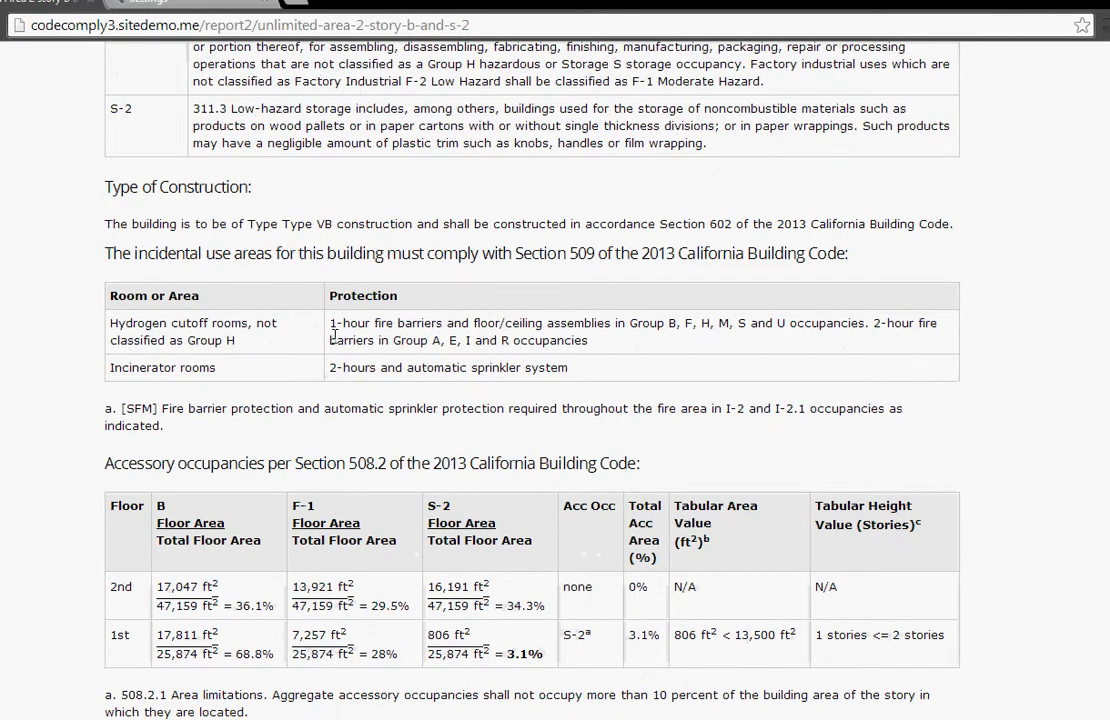
pyautogui.scroll(-1, 334, 335)
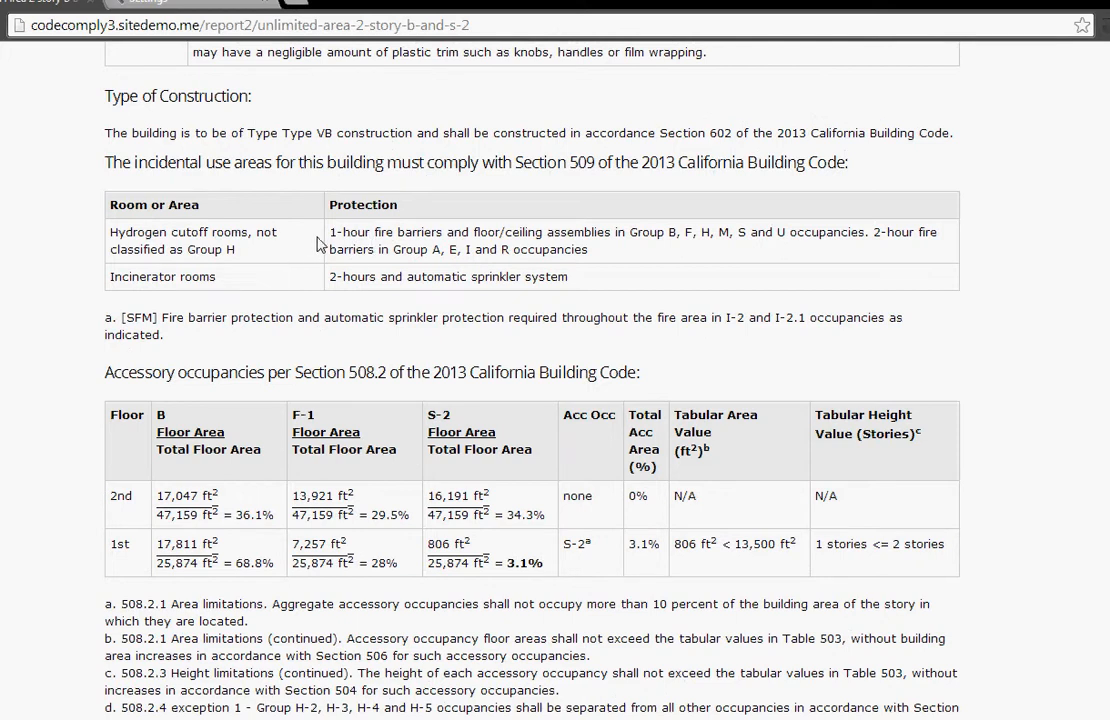
pyautogui.scroll(-1, 318, 246)
pyautogui.scroll(-1, 318, 246)
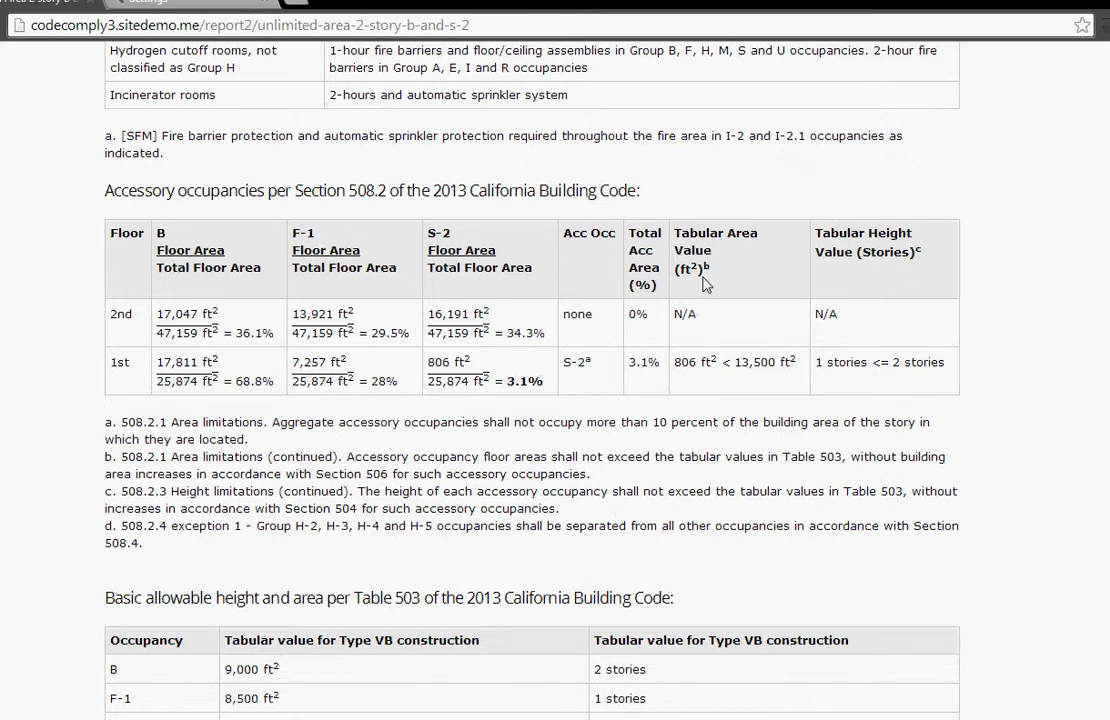
# Step: Examine the report's Table 503 basic allowable height and area and its Section 506 frontage increase calculations
pyautogui.scroll(-5, 728, 277)
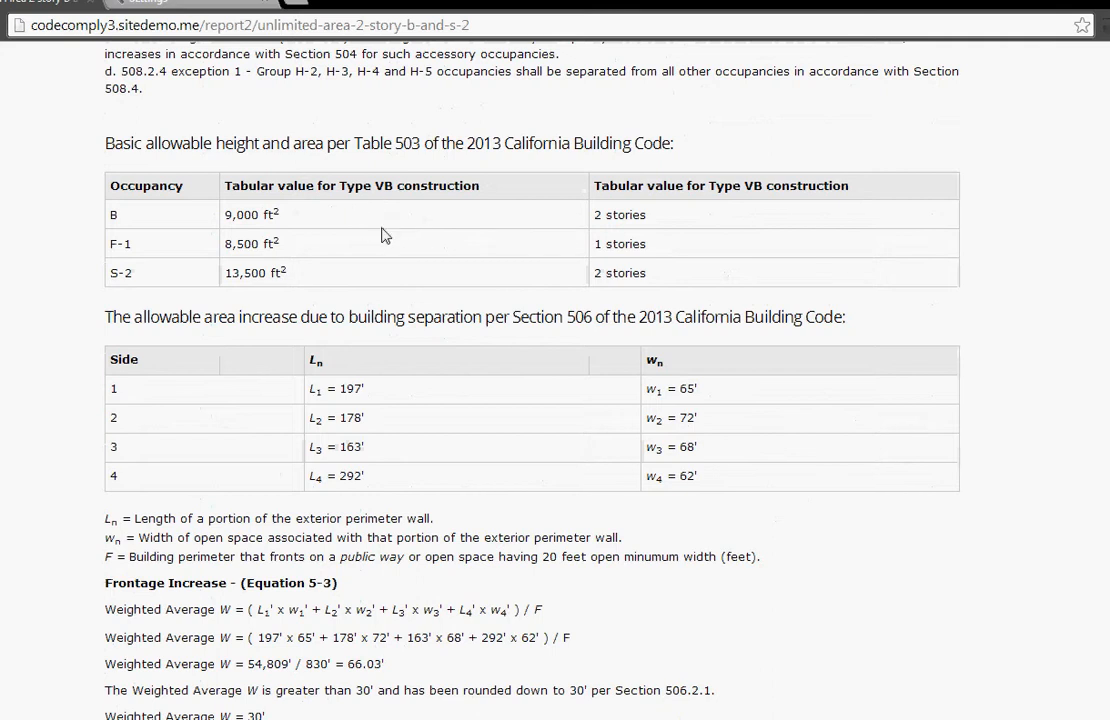
pyautogui.scroll(-1, 411, 232)
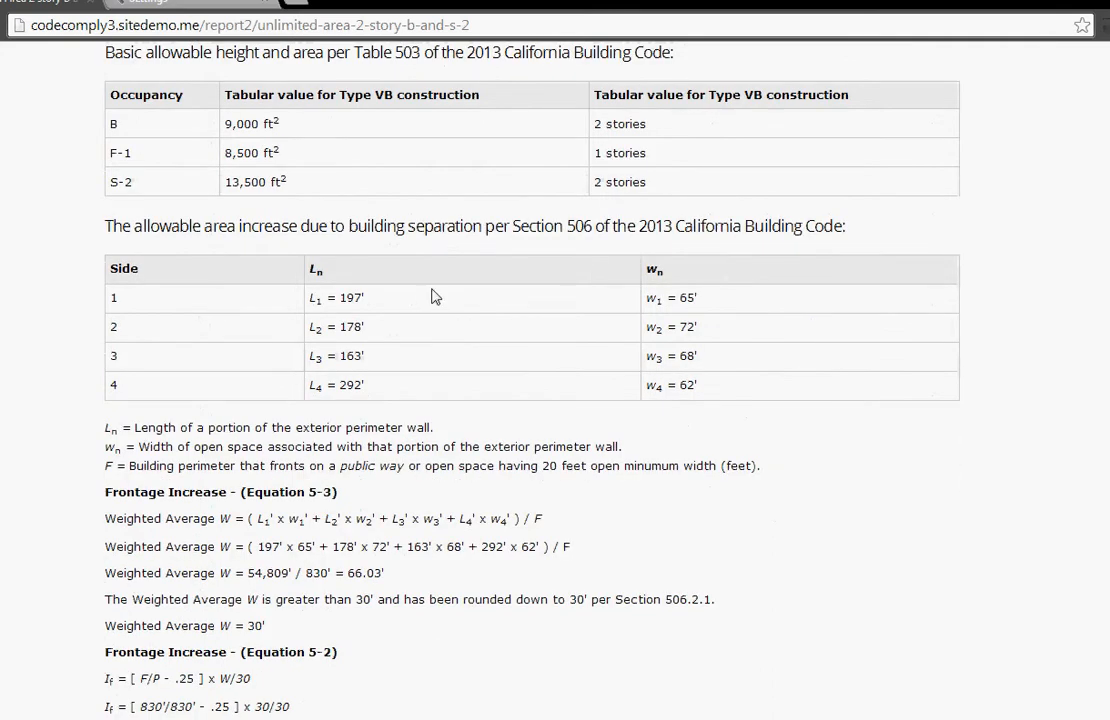
pyautogui.scroll(-1, 380, 258)
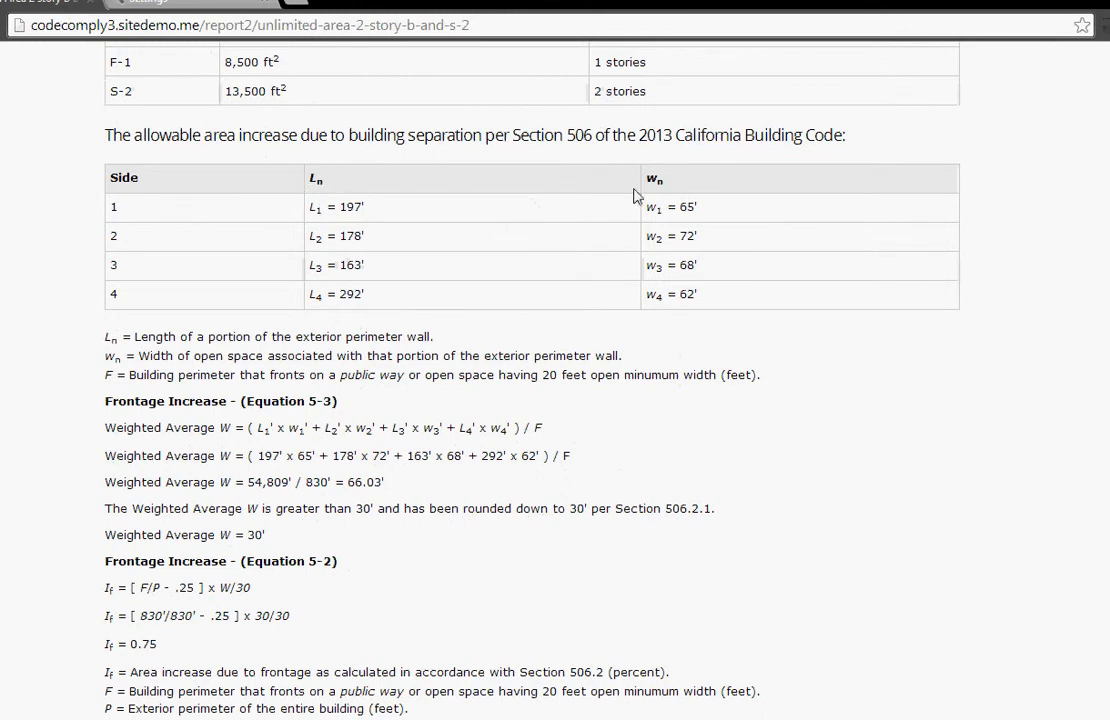
pyautogui.scroll(-1, 490, 172)
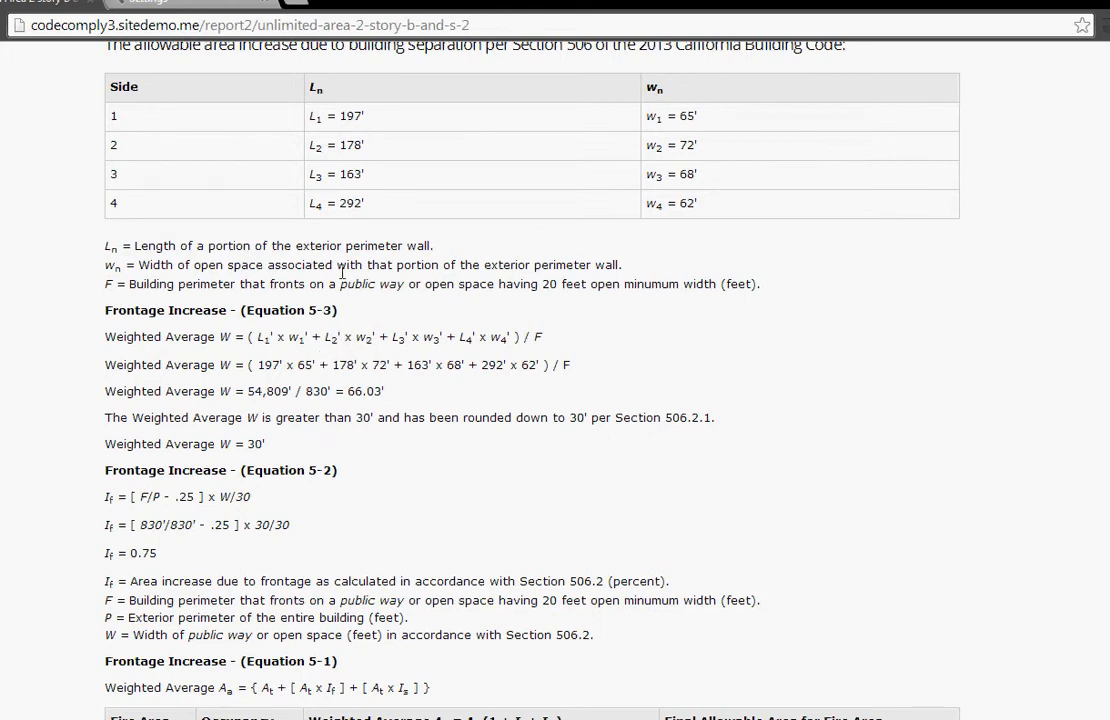
pyautogui.scroll(-2, 352, 391)
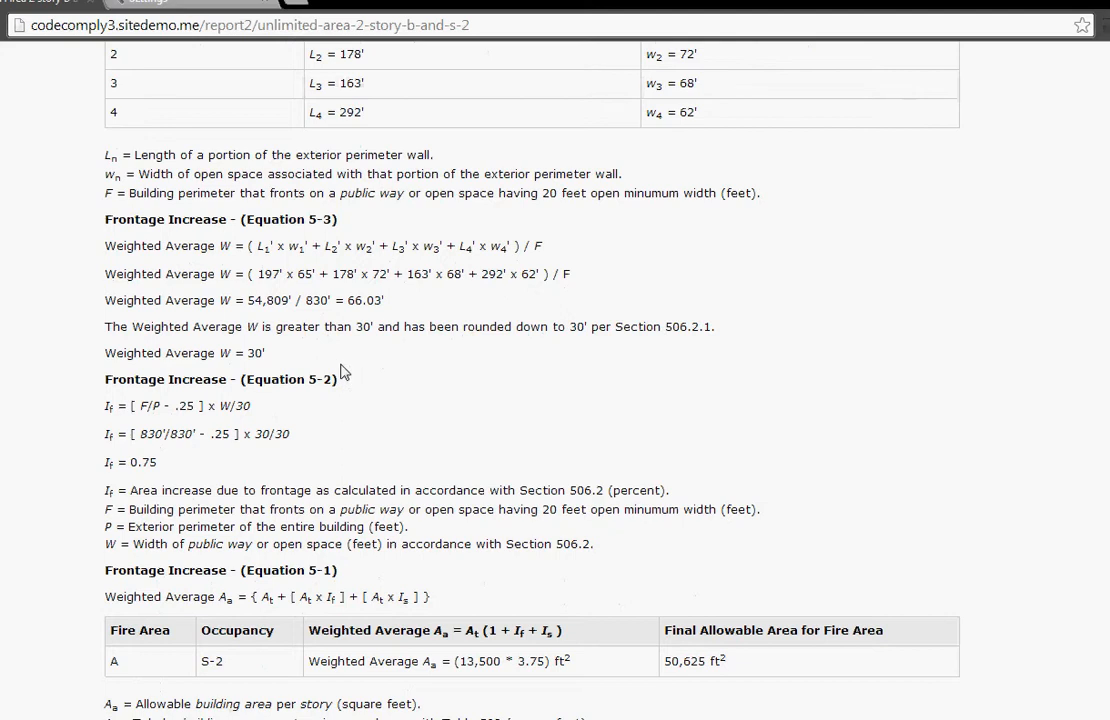
pyautogui.scroll(-2, 340, 372)
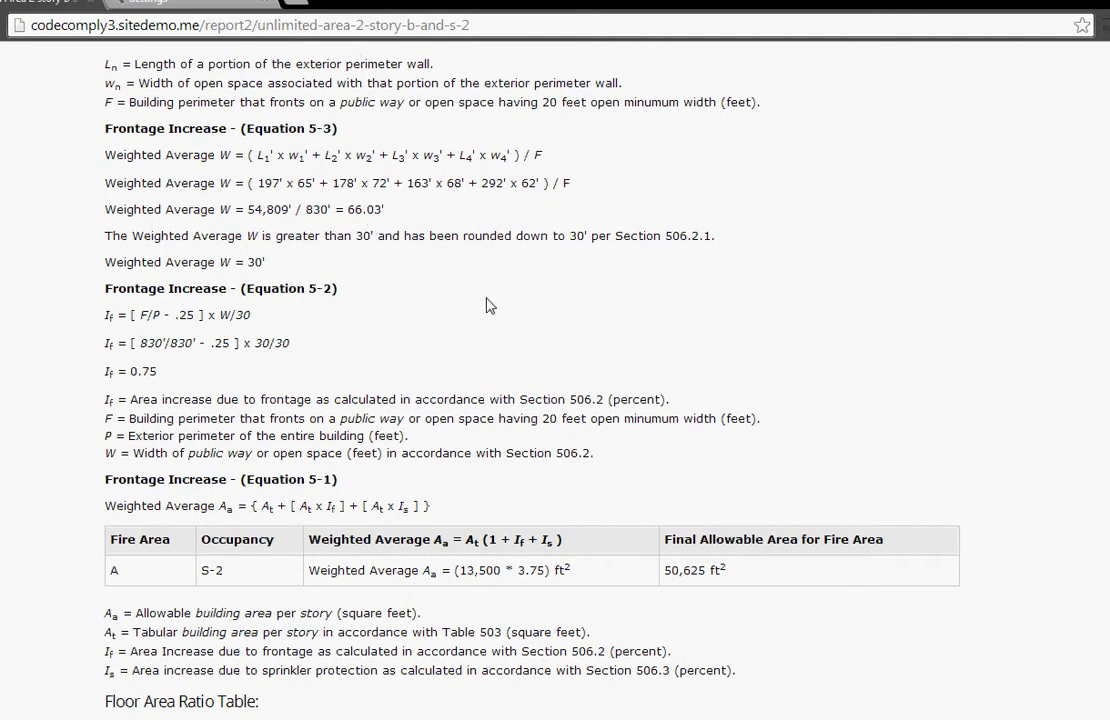
pyautogui.scroll(-4, 489, 305)
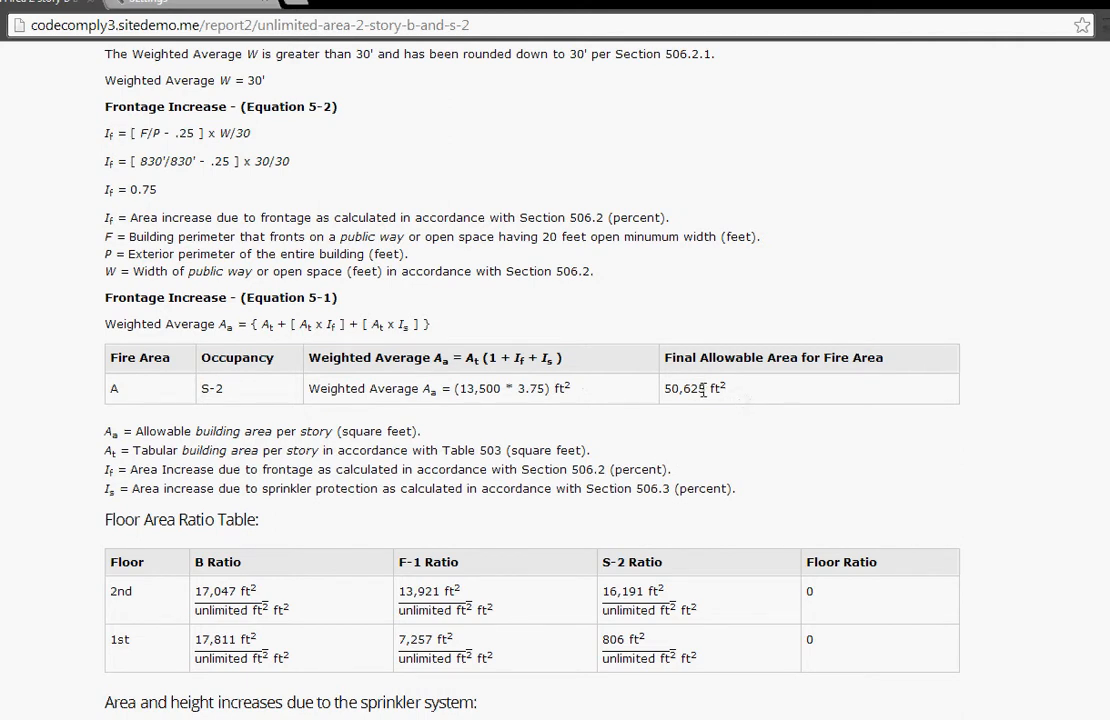
# Step: Check the report's floor area ratios, sprinkler increases, allowable number of stories and maximum building height
pyautogui.scroll(-3, 703, 391)
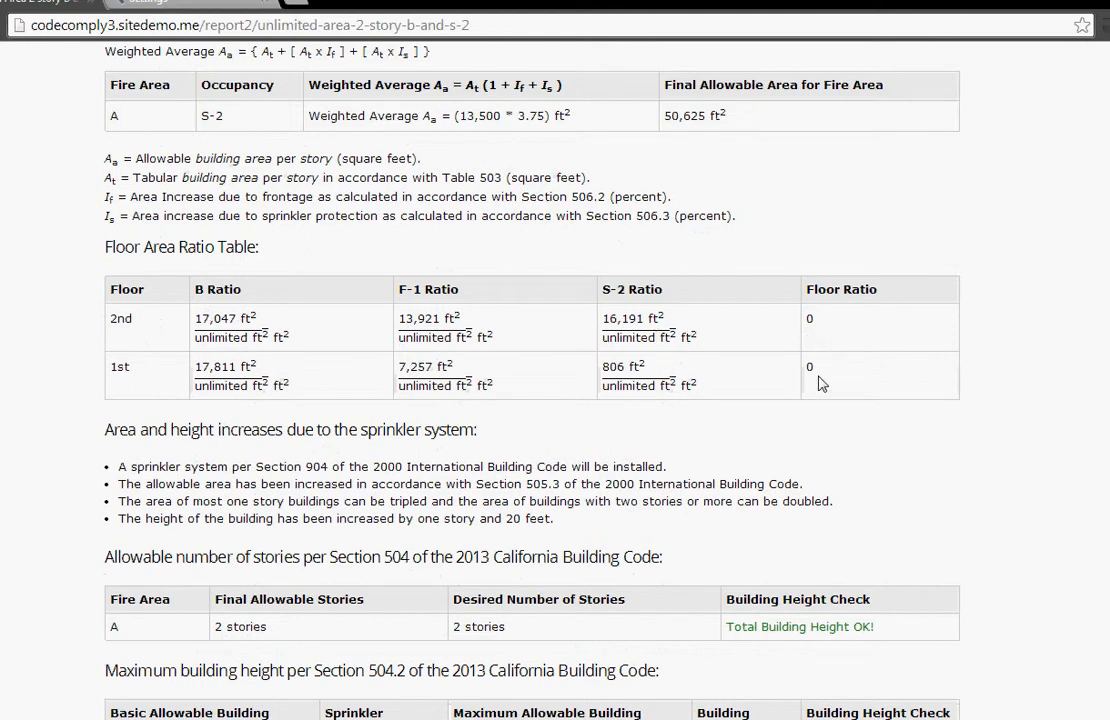
pyautogui.scroll(-3, 702, 400)
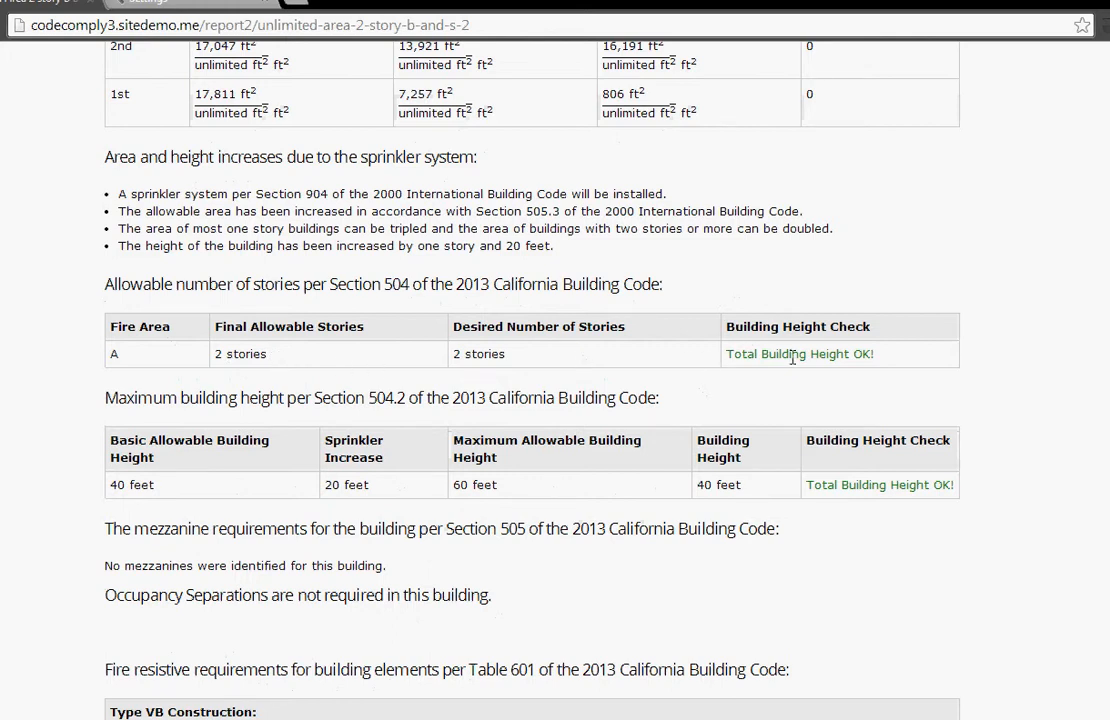
pyautogui.scroll(-1, 793, 357)
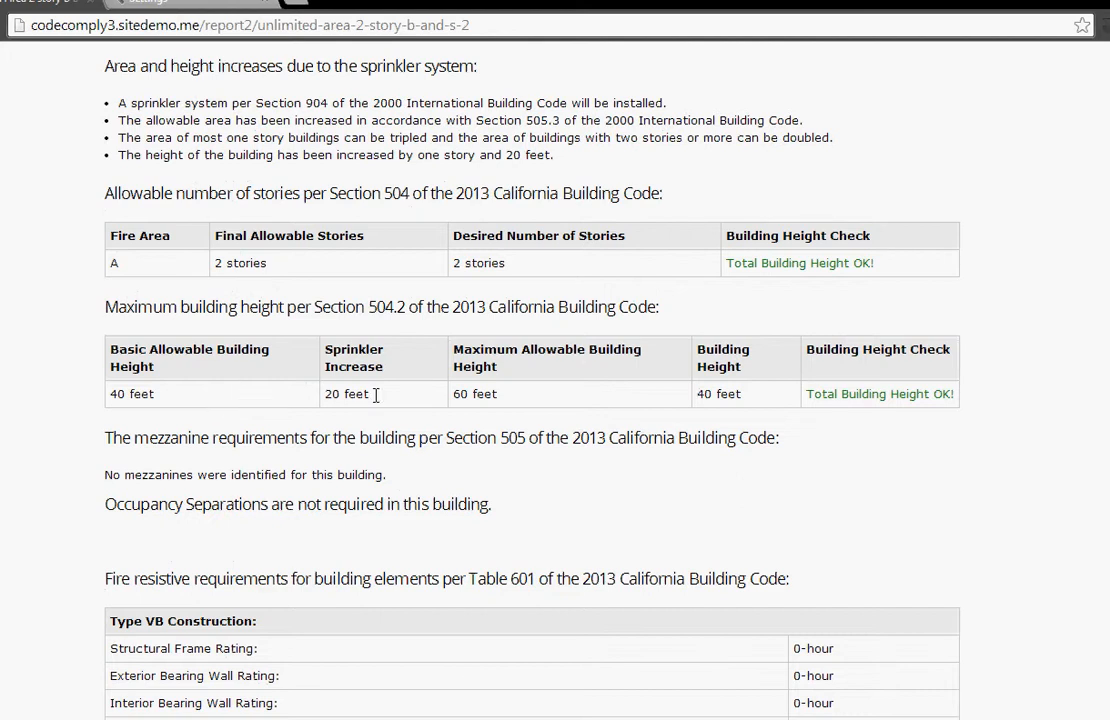
pyautogui.moveTo(325, 394); pyautogui.dragTo(455, 399)
pyautogui.click(455, 399)
pyautogui.scroll(-1, 655, 425)
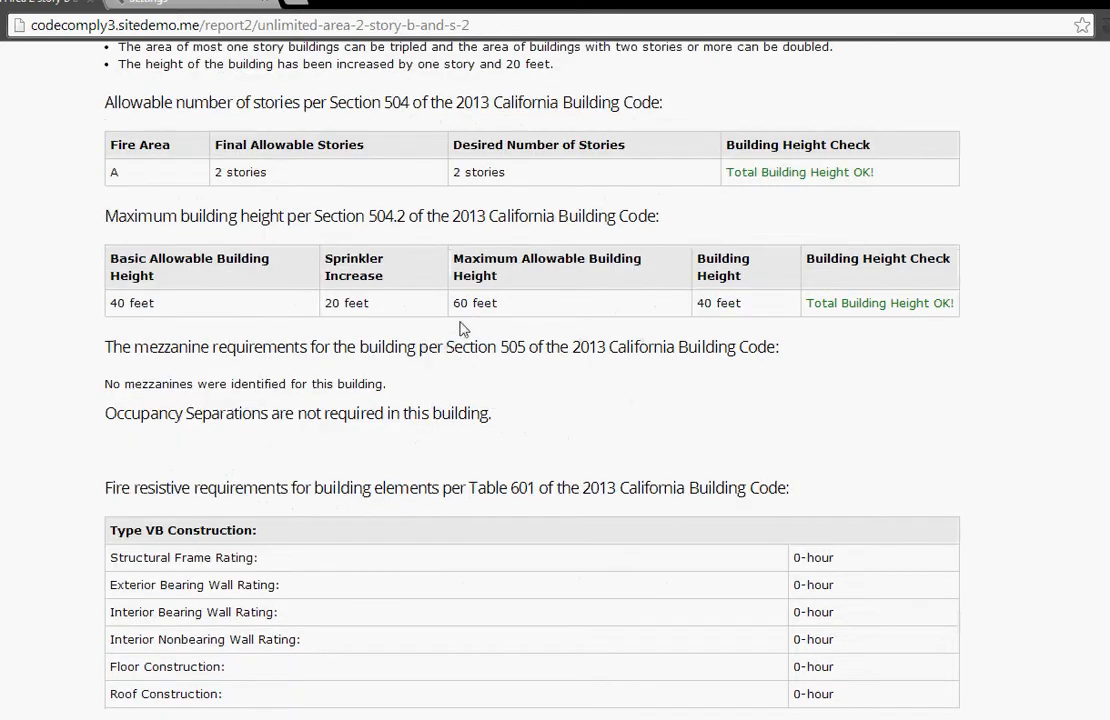
# Step: Review the report's mezzanine and occupancy separation entries, Table 601 and 602 fire ratings, and Table 705 exterior wall openings
pyautogui.scroll(-1, 405, 330)
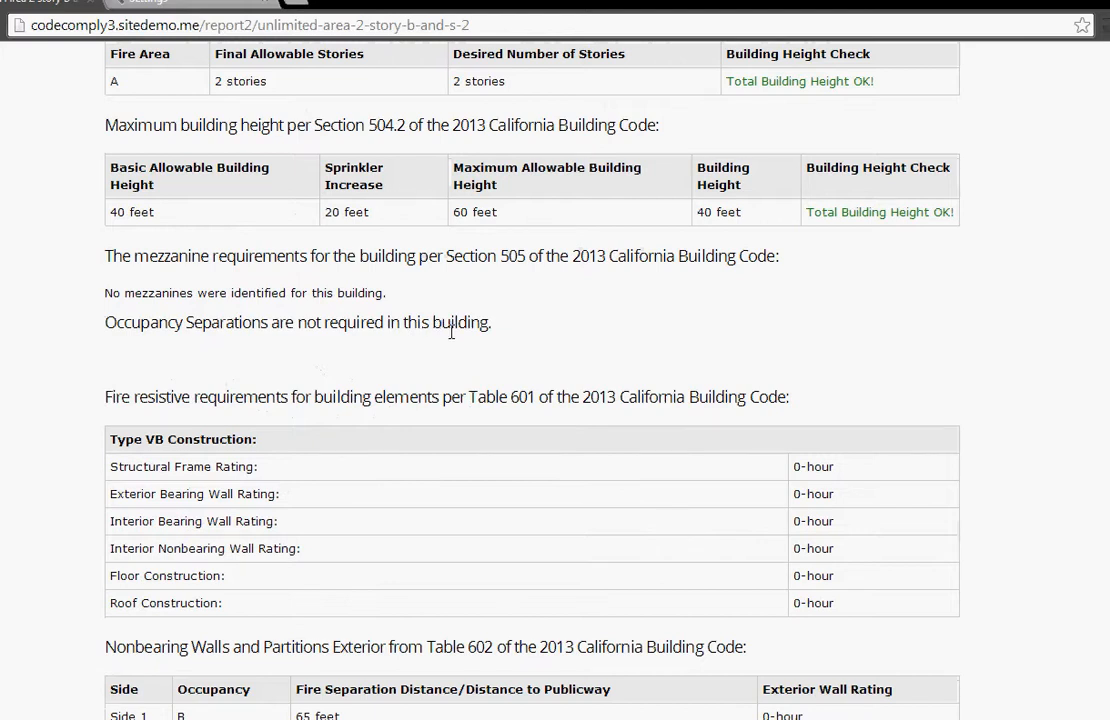
pyautogui.scroll(-2, 451, 333)
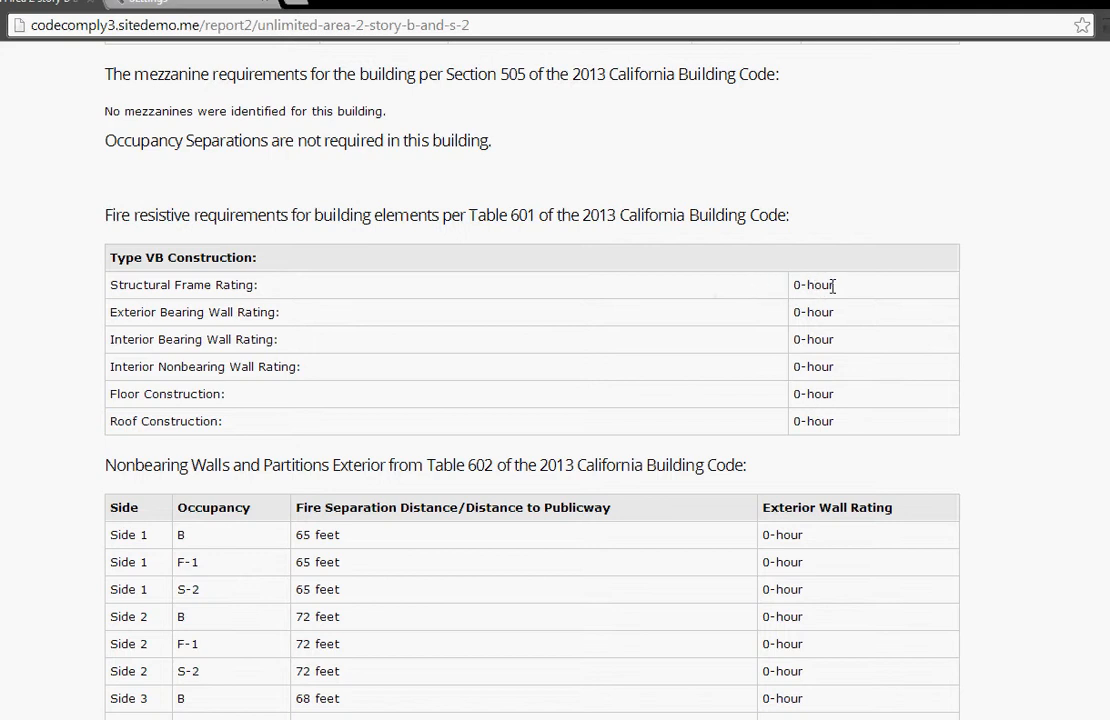
pyautogui.scroll(-2, 828, 317)
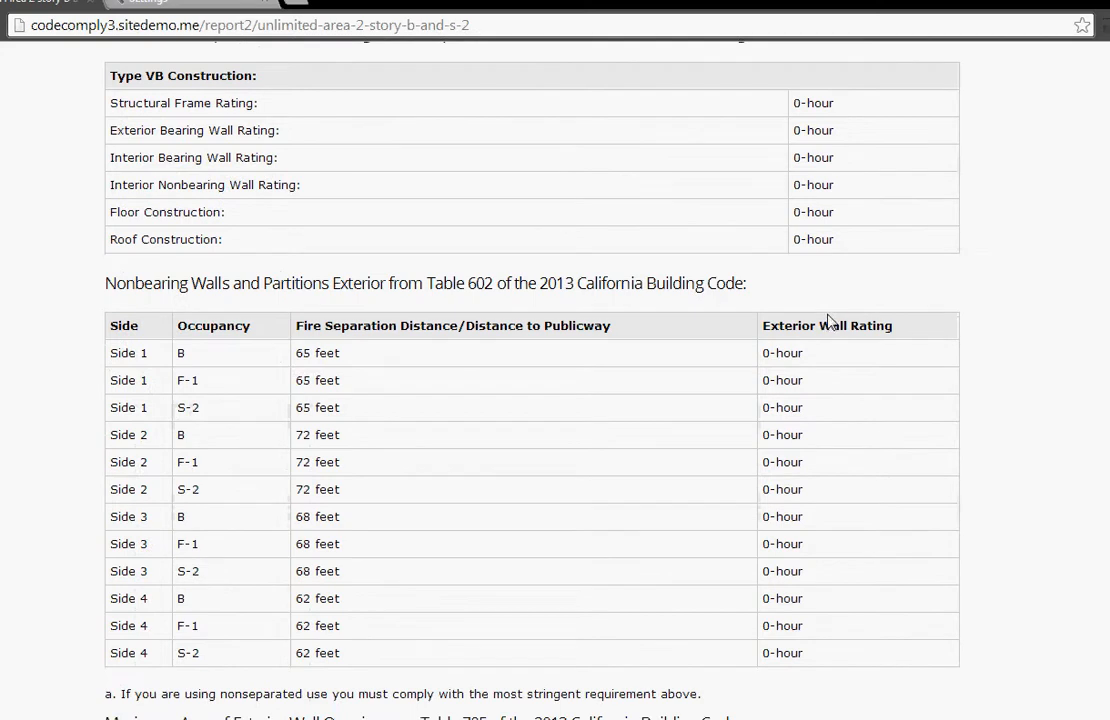
pyautogui.scroll(-1, 828, 321)
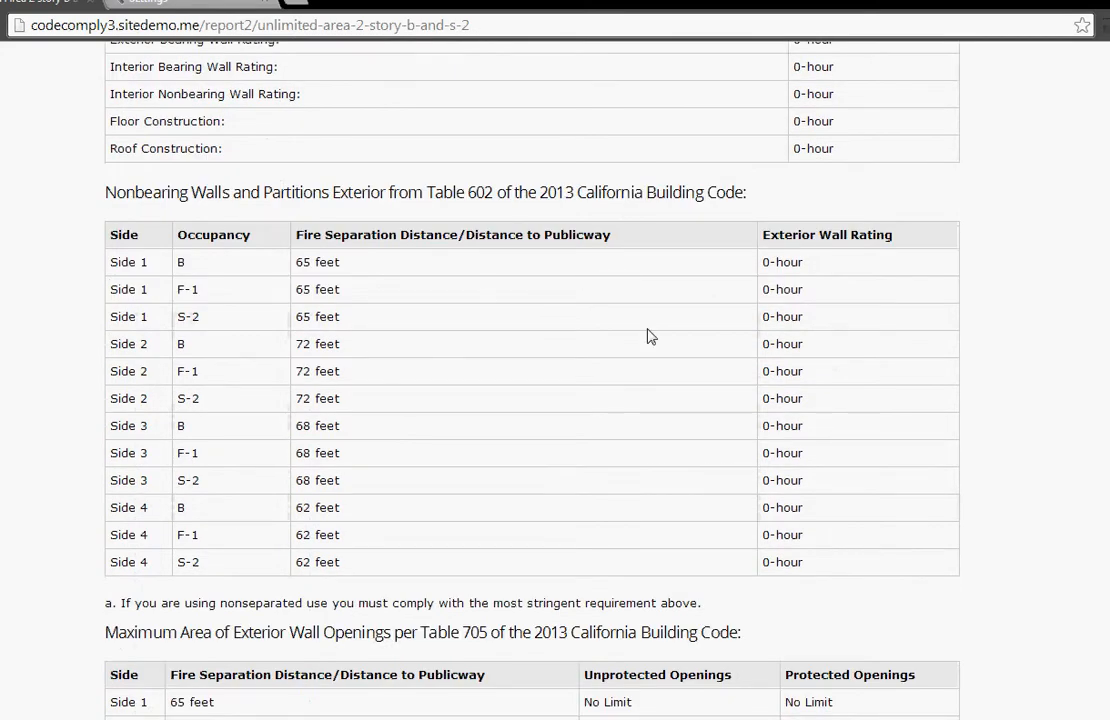
pyautogui.scroll(-4, 486, 330)
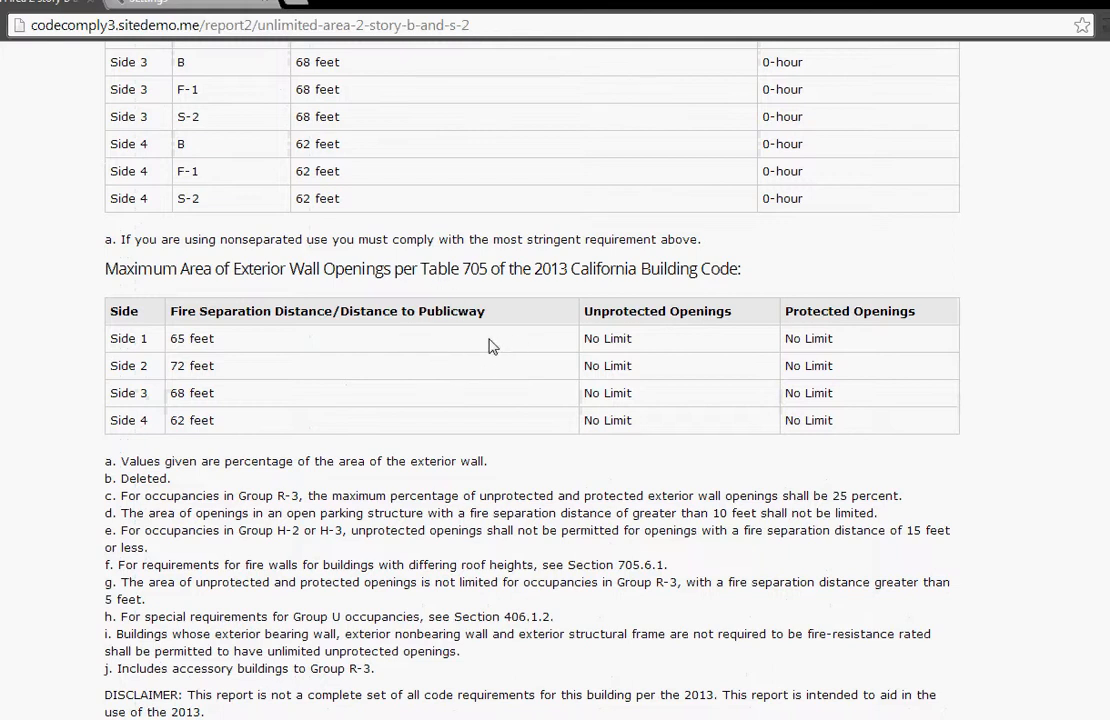
pyautogui.scroll(-1, 491, 346)
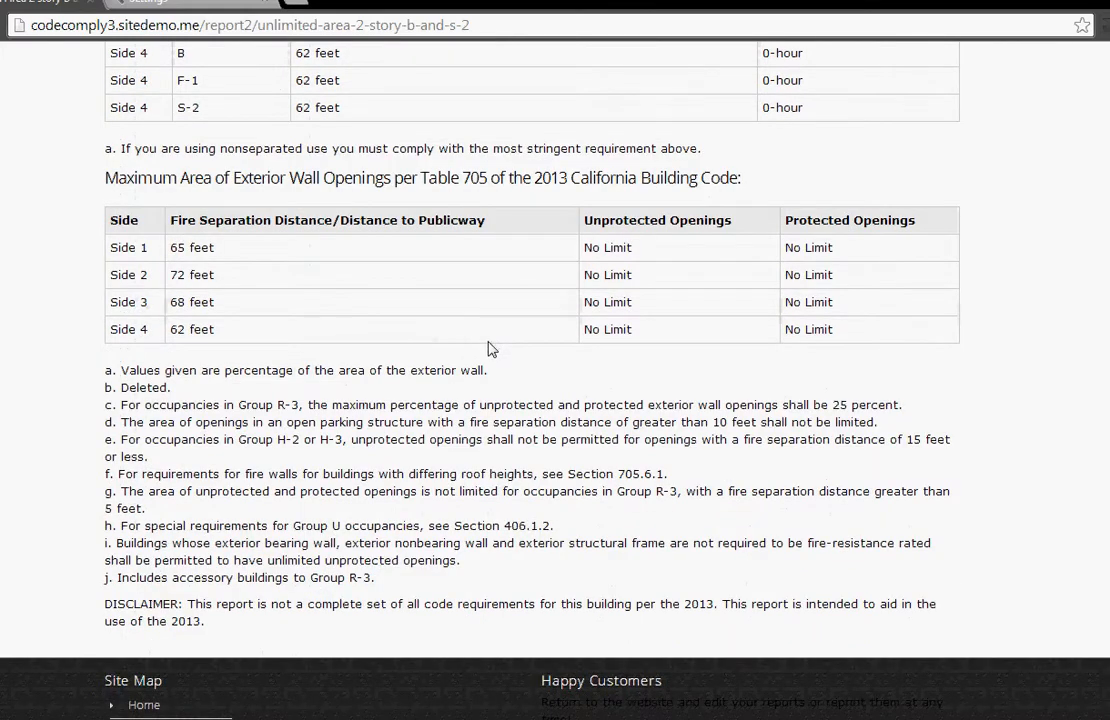